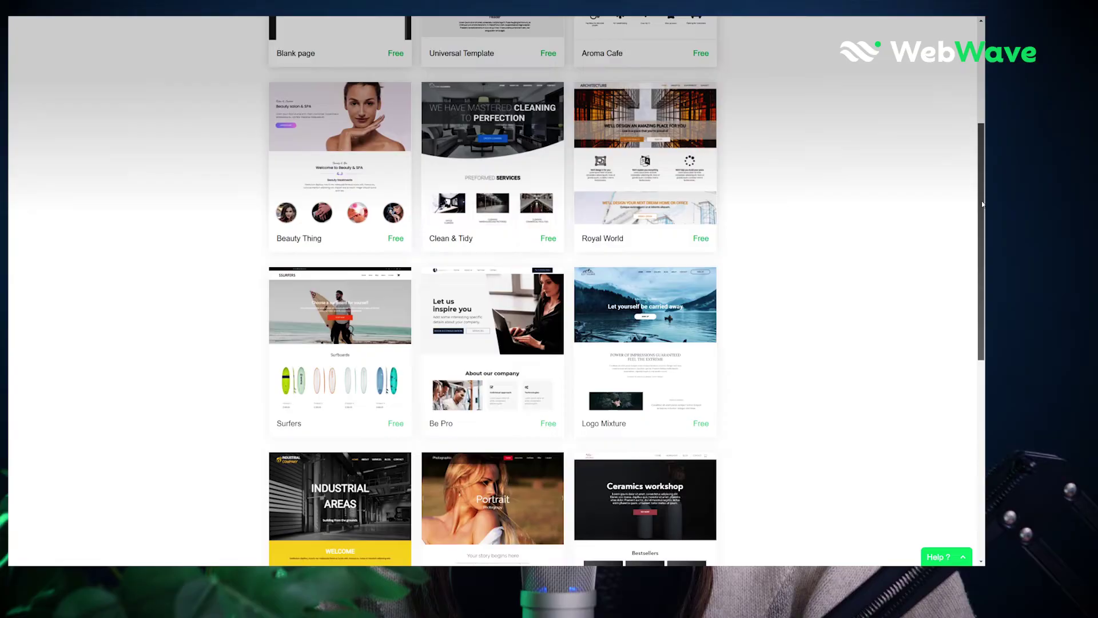
- Browse the free website template gallery down to the Glamorous template
{"action": "scroll", "coordinate": [983, 204], "scroll_direction": "down", "scroll_amount": 10}
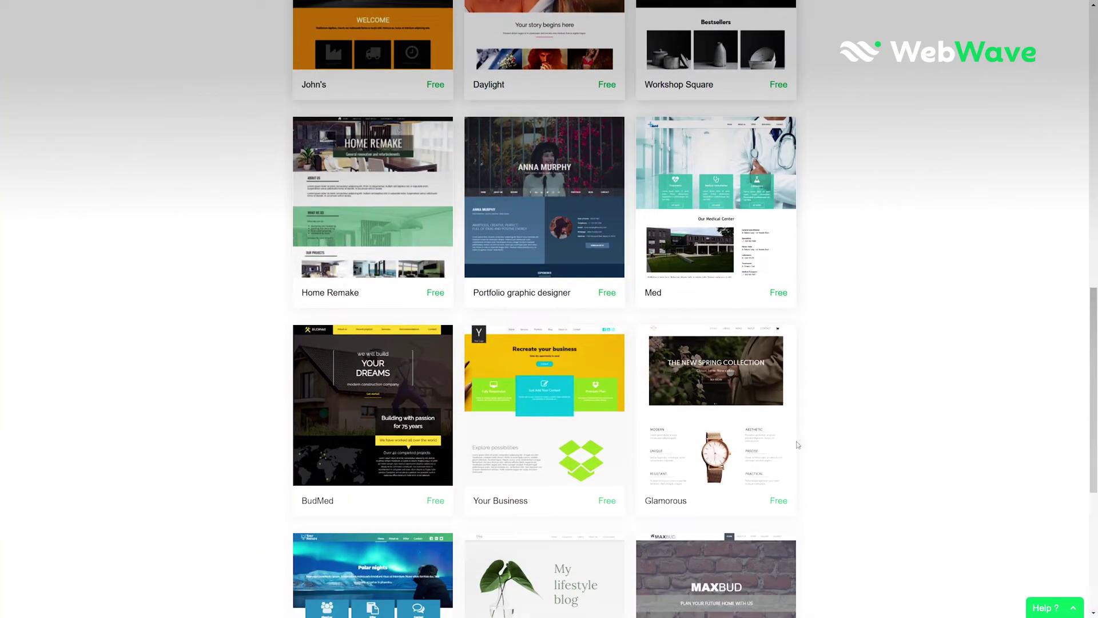
{"action": "mouse_move", "coordinate": [702, 454]}
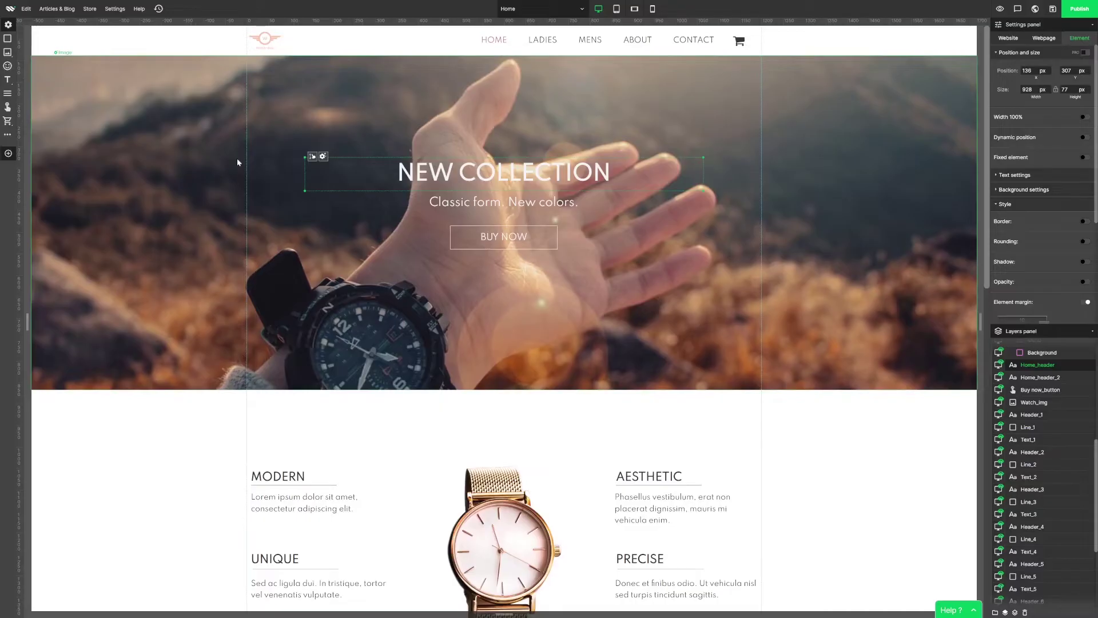
- Look through the elements that can be added and the ready-made element groups, including the image-with-text layouts
{"action": "left_click", "coordinate": [87, 61]}
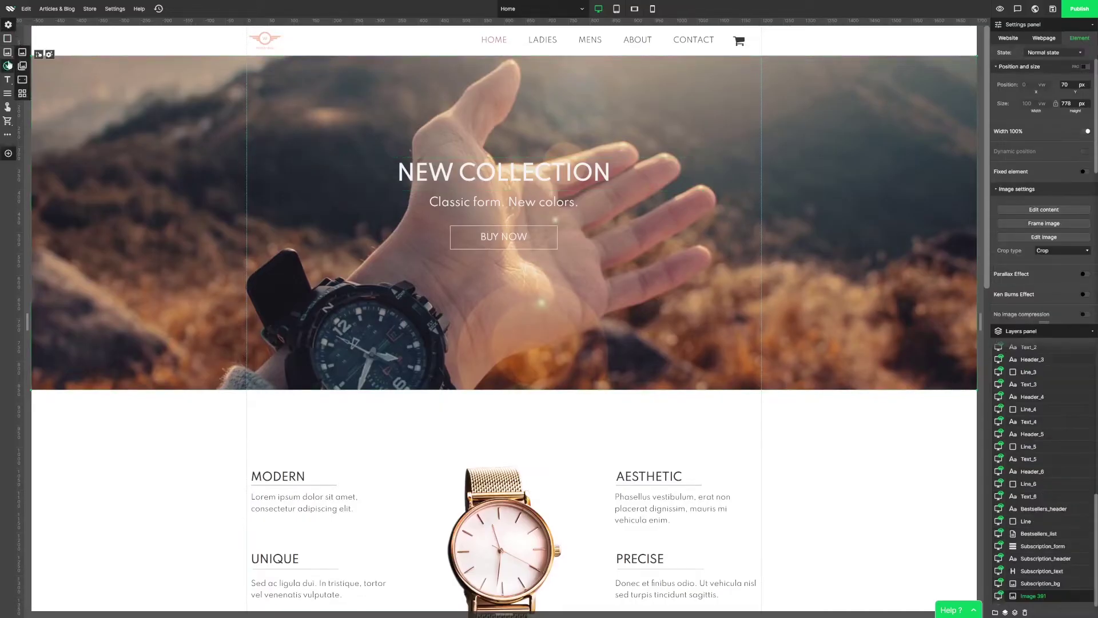
{"action": "mouse_move", "coordinate": [8, 83]}
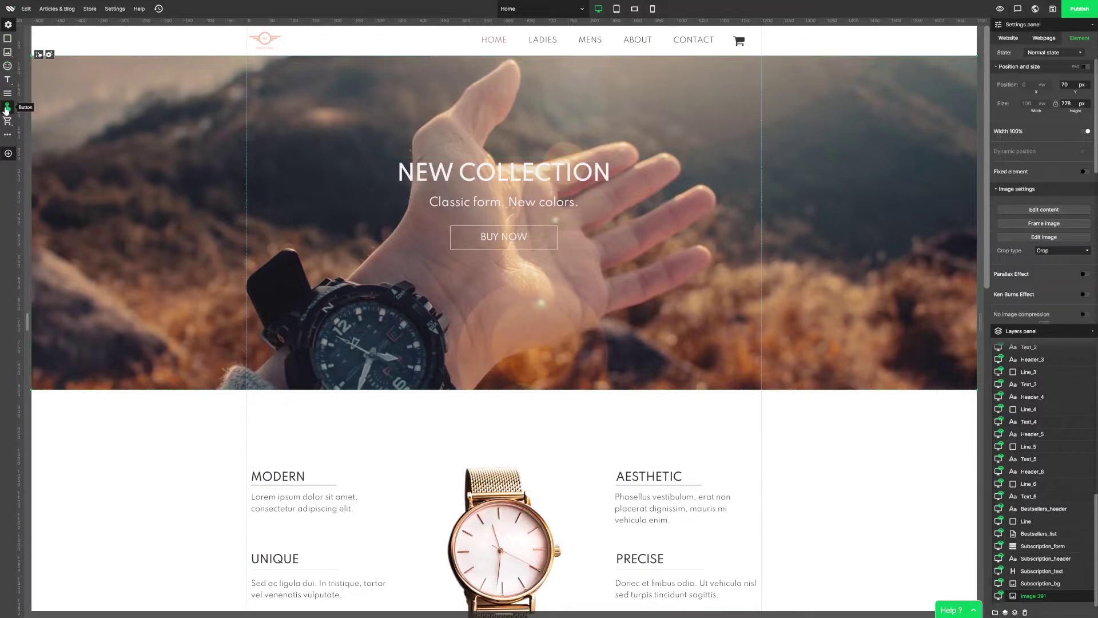
{"action": "left_click", "coordinate": [10, 157]}
{"action": "scroll", "coordinate": [54, 228], "scroll_direction": "down", "scroll_amount": 5}
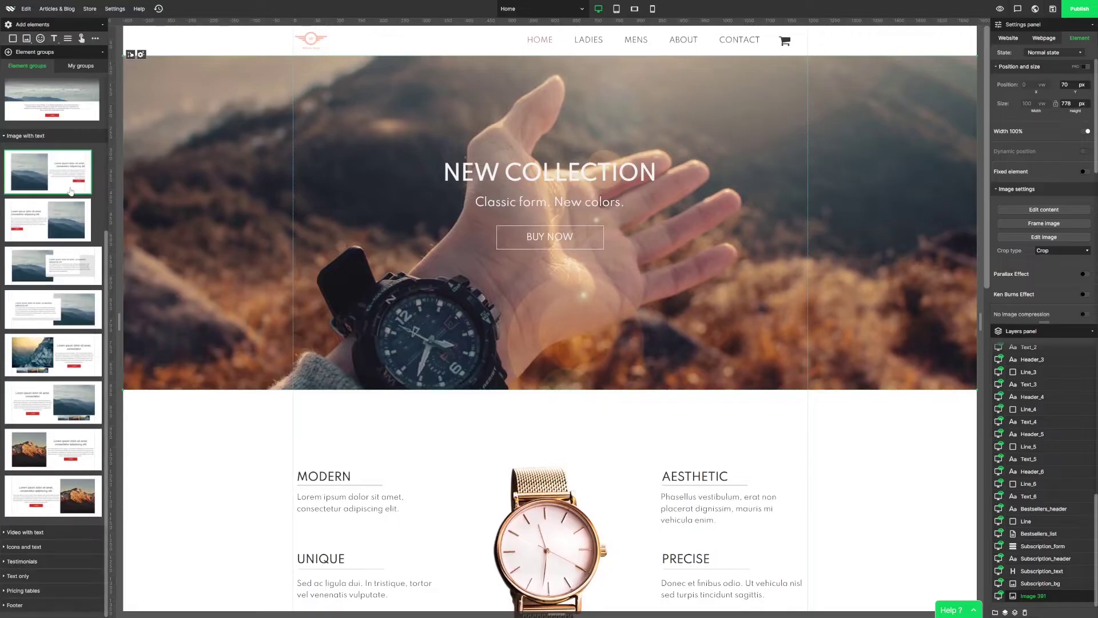
{"action": "scroll", "coordinate": [96, 198], "scroll_direction": "up", "scroll_amount": 4}
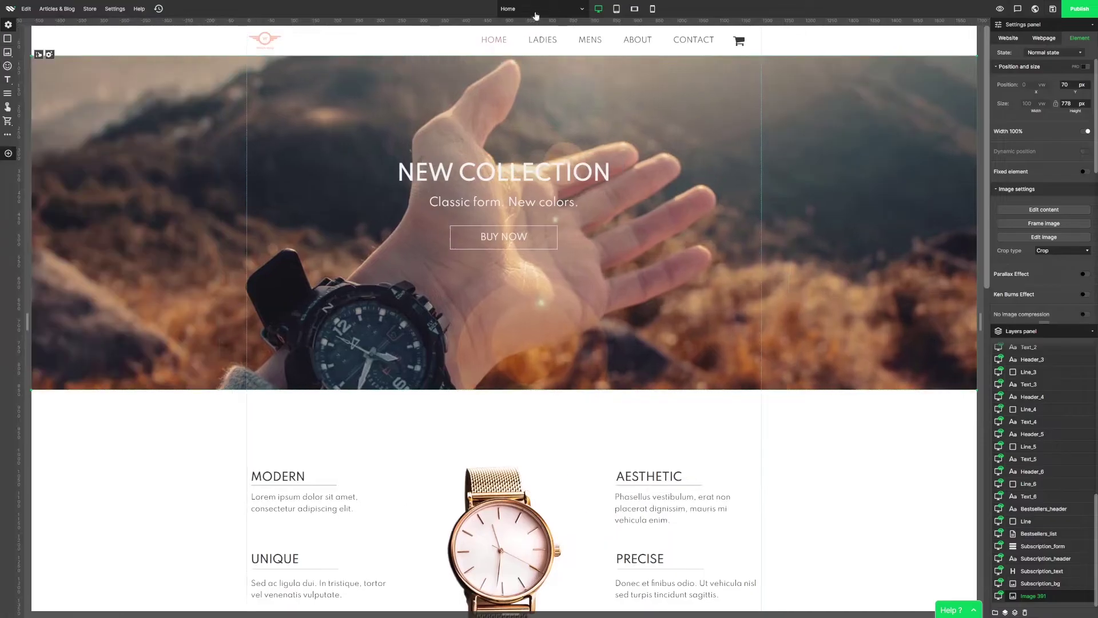
- Look through the site's list of webpages and return to the Home page
{"action": "left_click", "coordinate": [535, 15]}
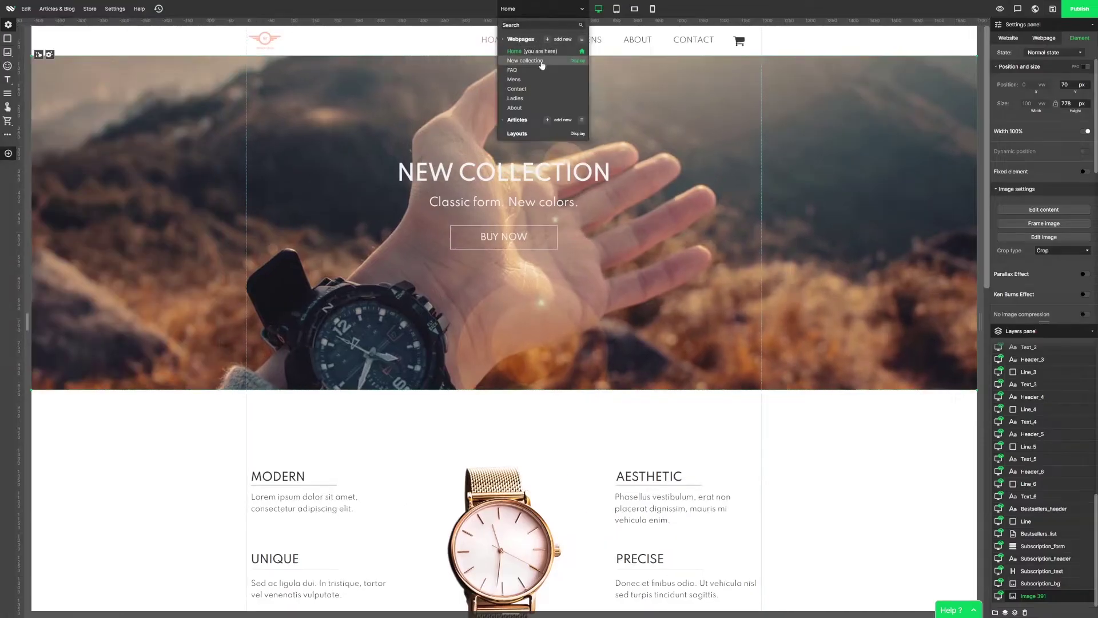
{"action": "left_click", "coordinate": [516, 98]}
{"action": "left_click", "coordinate": [517, 13]}
{"action": "left_click", "coordinate": [515, 51]}
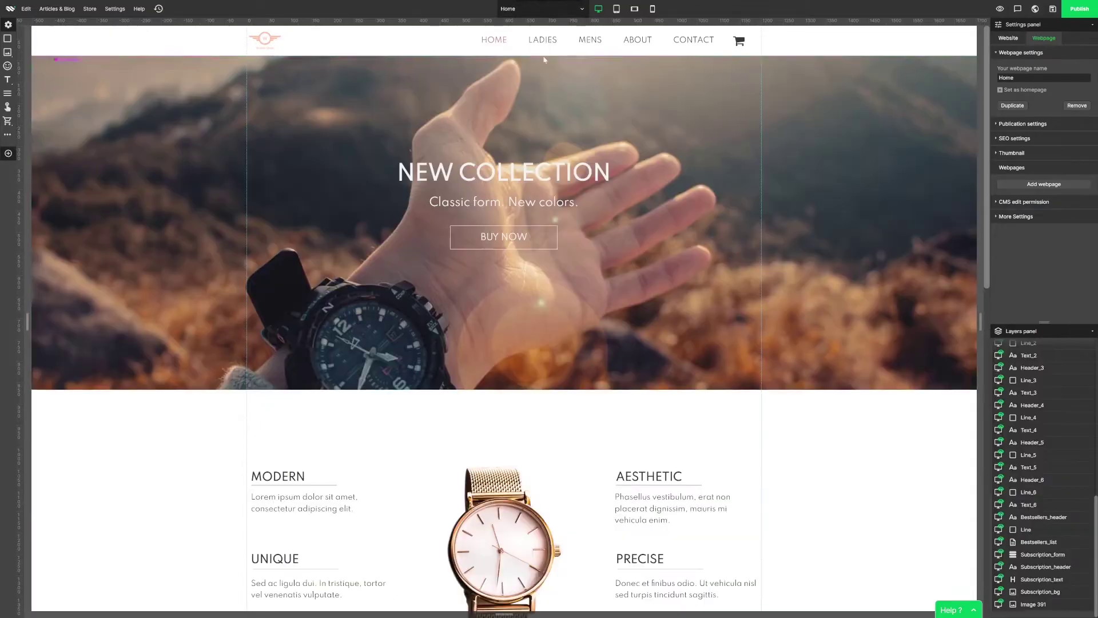
- View the Home page in its tablet, landscape and phone versions
{"action": "mouse_move", "coordinate": [615, 10]}
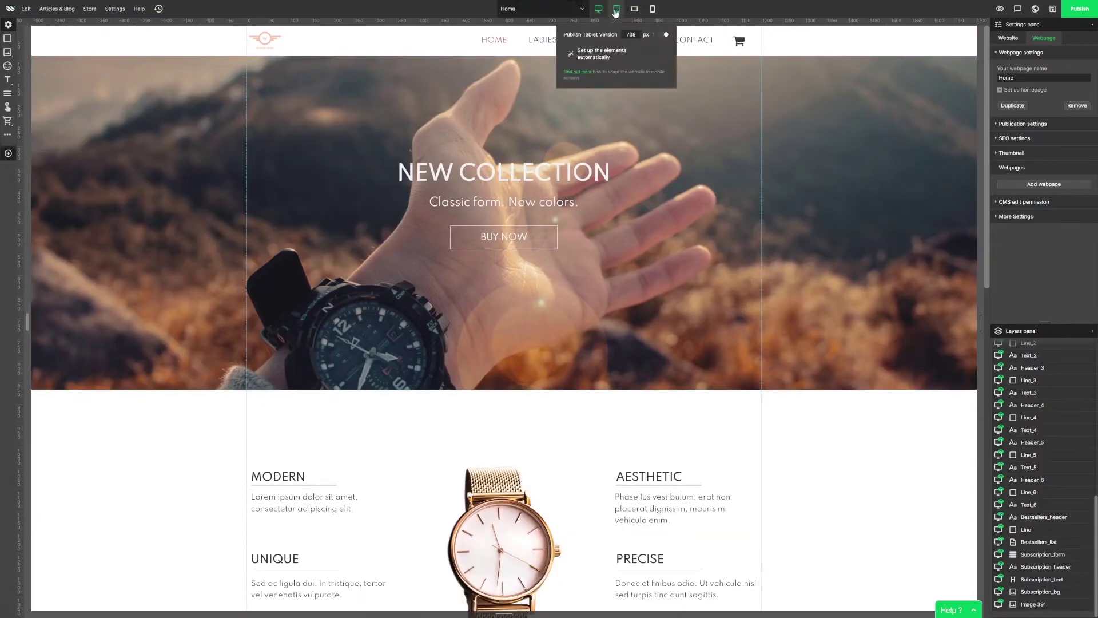
{"action": "left_click", "coordinate": [616, 10]}
{"action": "left_click", "coordinate": [634, 13]}
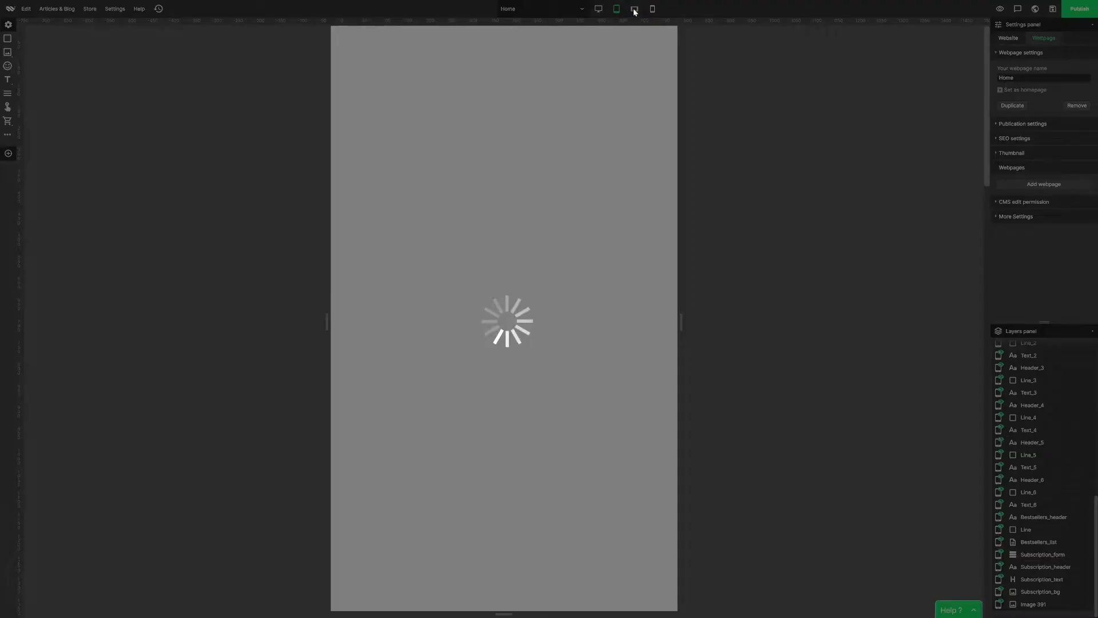
{"action": "left_click", "coordinate": [652, 10]}
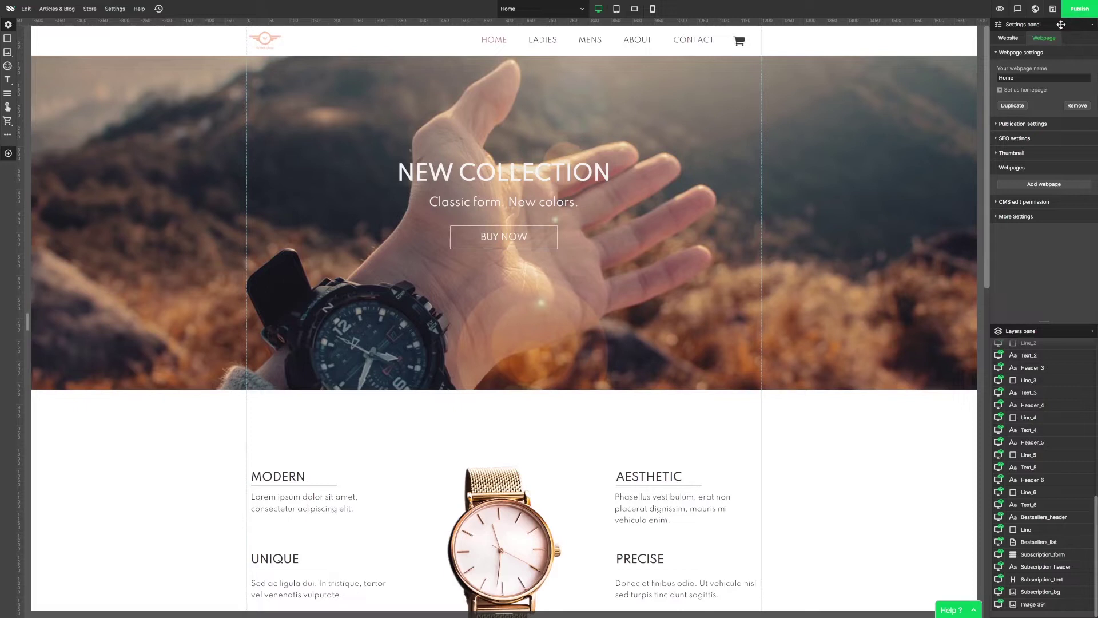
- Try moving the Settings panel to the other side of the workspace, and return it to its original place
{"action": "left_click_drag", "start_coordinate": [1007, 26], "coordinate": [54, 171]}
{"action": "left_click_drag", "start_coordinate": [41, 356], "coordinate": [1030, 28]}
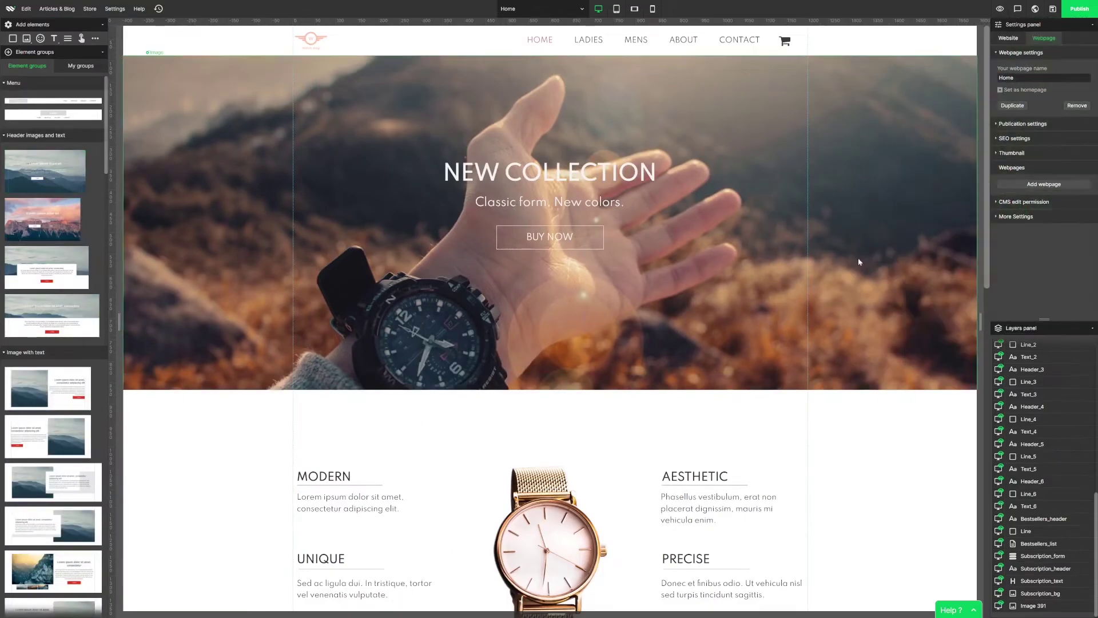
- Replace the header image's main headline with "FIND THE BIKE OF YOUR DREAMS"
{"action": "double_click", "coordinate": [454, 163]}
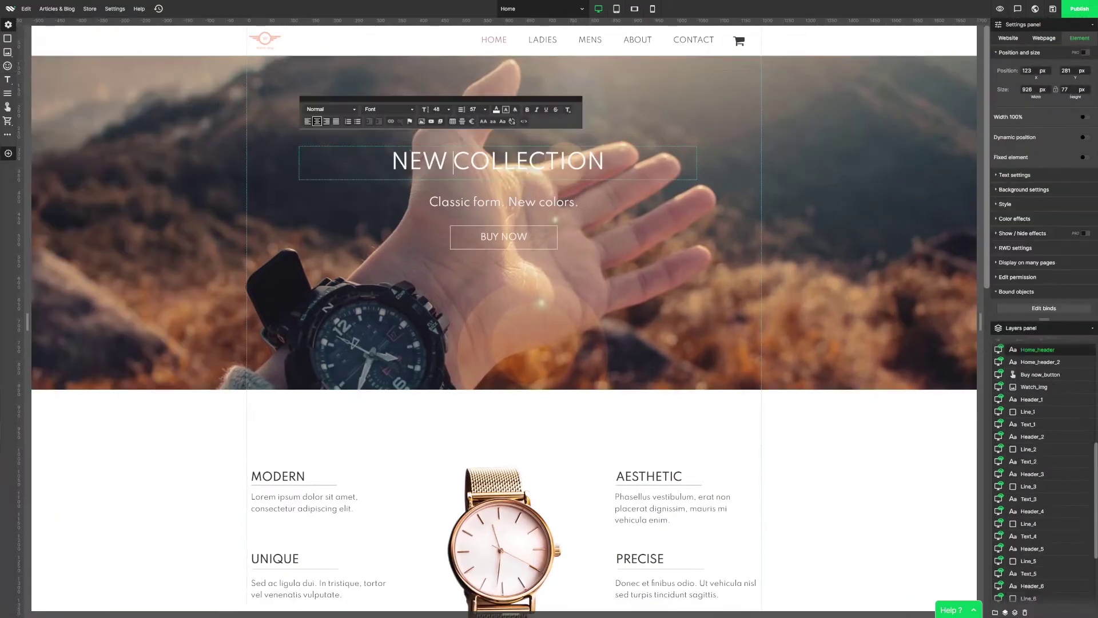
{"action": "left_click_drag", "start_coordinate": [454, 163], "coordinate": [605, 163]}
{"action": "key", "text": "ctrl+a"}
{"action": "type", "text": "F"}
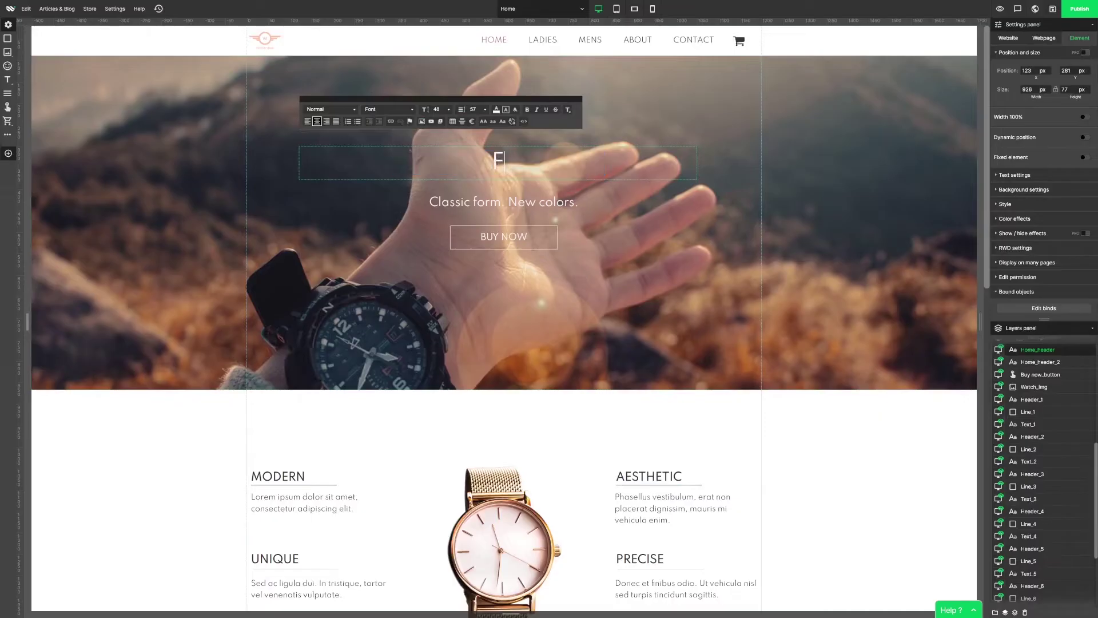
{"action": "type", "text": "IND THE BIKE OF YOUR DREAMS"}
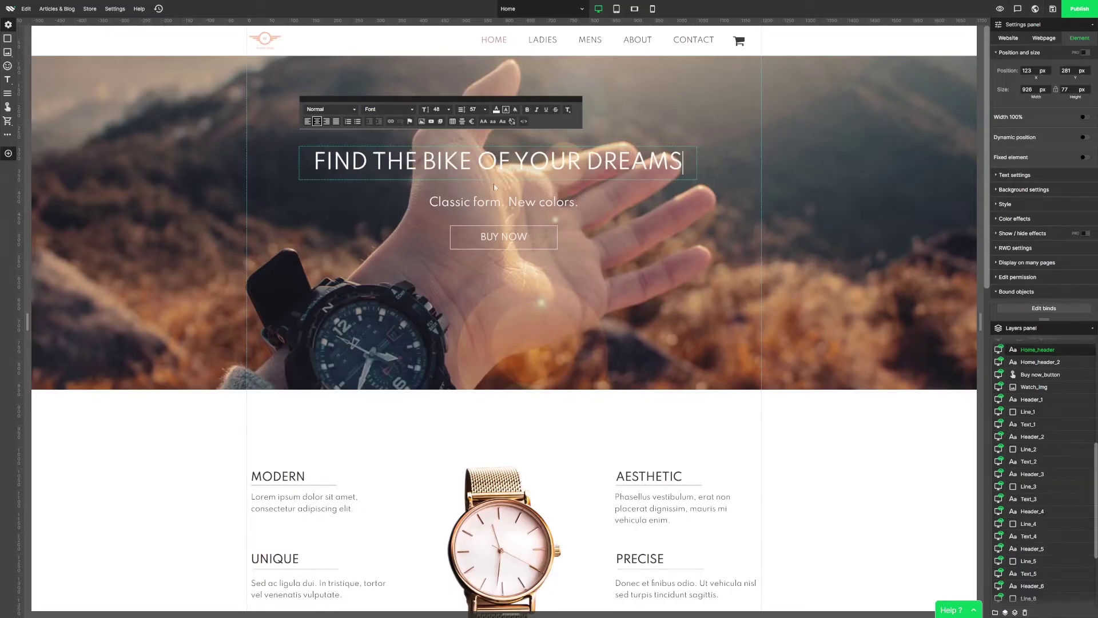
{"action": "left_click", "coordinate": [574, 201]}
- Move the headline to an X position of 155 px and left-align its text
{"action": "mouse_move", "coordinate": [579, 160]}
{"action": "left_mouse_down"}
{"action": "mouse_move", "coordinate": [544, 161]}
{"action": "mouse_move", "coordinate": [592, 160]}
{"action": "left_mouse_up"}
{"action": "double_click", "coordinate": [580, 162]}
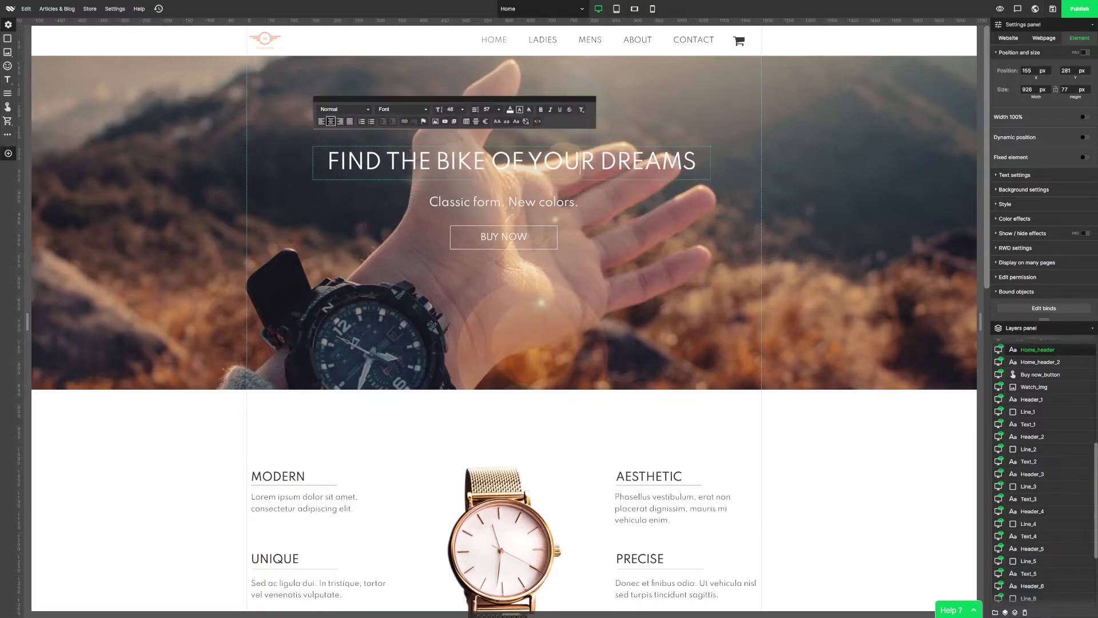
{"action": "left_click", "coordinate": [460, 111]}
{"action": "left_click", "coordinate": [321, 122]}
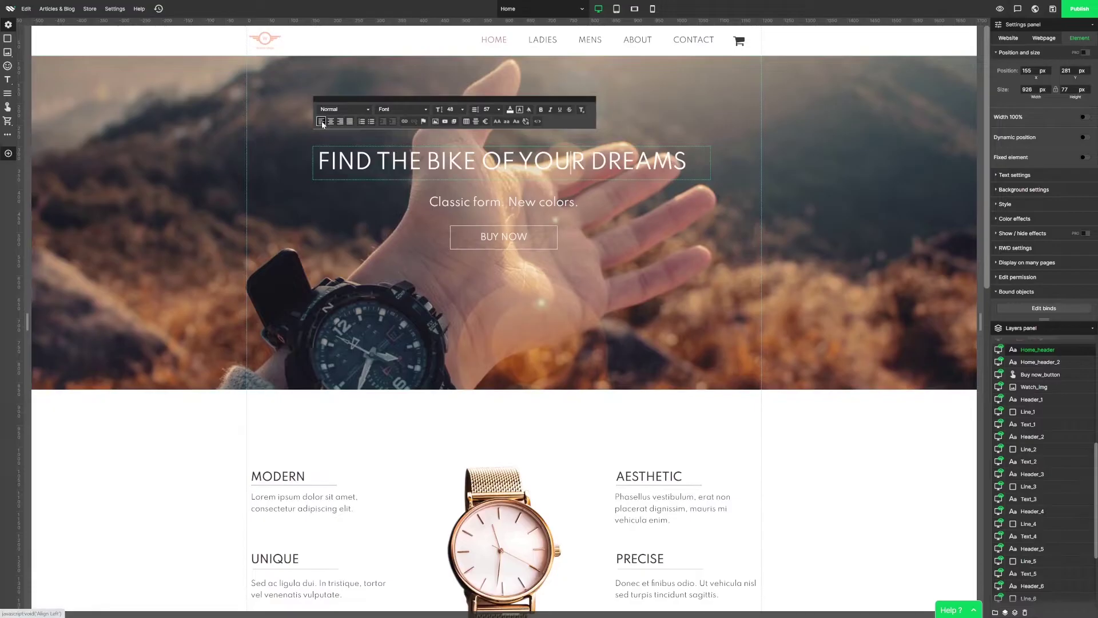
- Try narrowing the headline box to wrap the text onto two lines, and set it back to one line centred on the page
{"action": "left_click", "coordinate": [312, 158]}
{"action": "left_click_drag", "start_coordinate": [313, 167], "coordinate": [398, 161]}
{"action": "left_click_drag", "start_coordinate": [489, 167], "coordinate": [455, 144]}
{"action": "double_click", "coordinate": [456, 143]}
{"action": "key", "text": "Escape"}
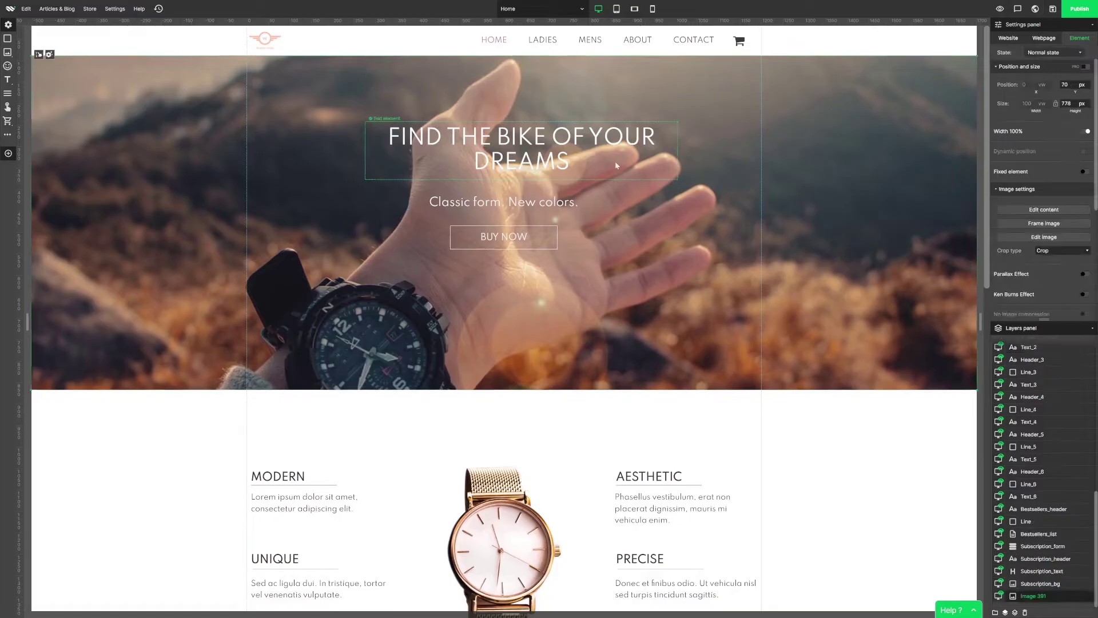
{"action": "left_click_drag", "start_coordinate": [678, 150], "coordinate": [658, 163]}
- Replace the header background image with the Unsplash photo of a cyclist on a yellow-wheeled bike, found by searching the Image Bank for "bike"
{"action": "left_click", "coordinate": [819, 144]}
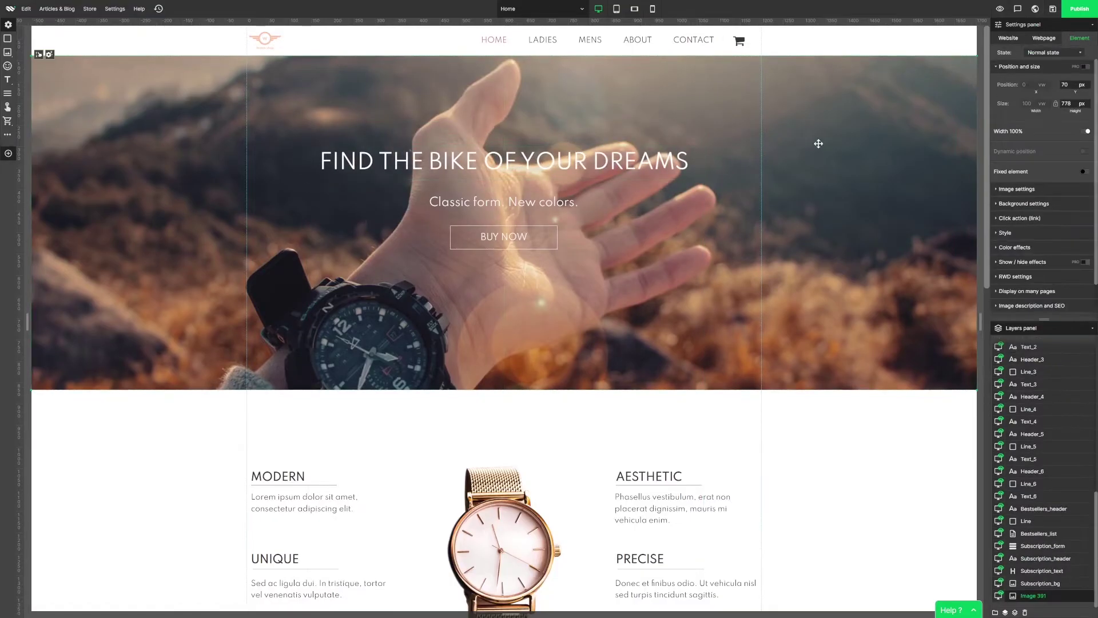
{"action": "left_click", "coordinate": [997, 190]}
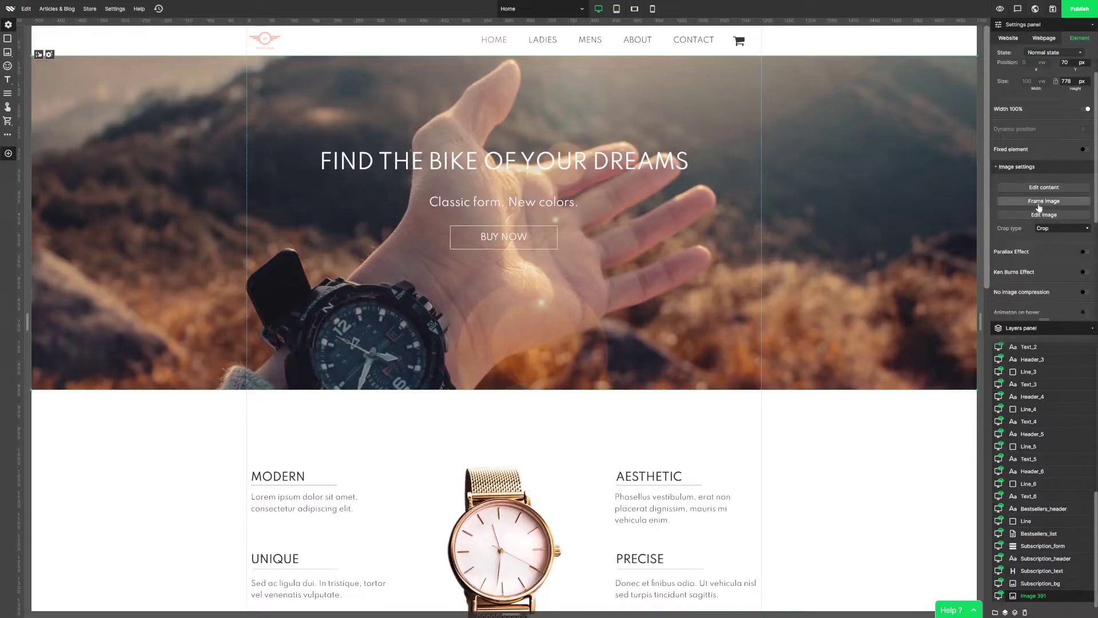
{"action": "left_click", "coordinate": [1045, 189]}
{"action": "left_click", "coordinate": [414, 120]}
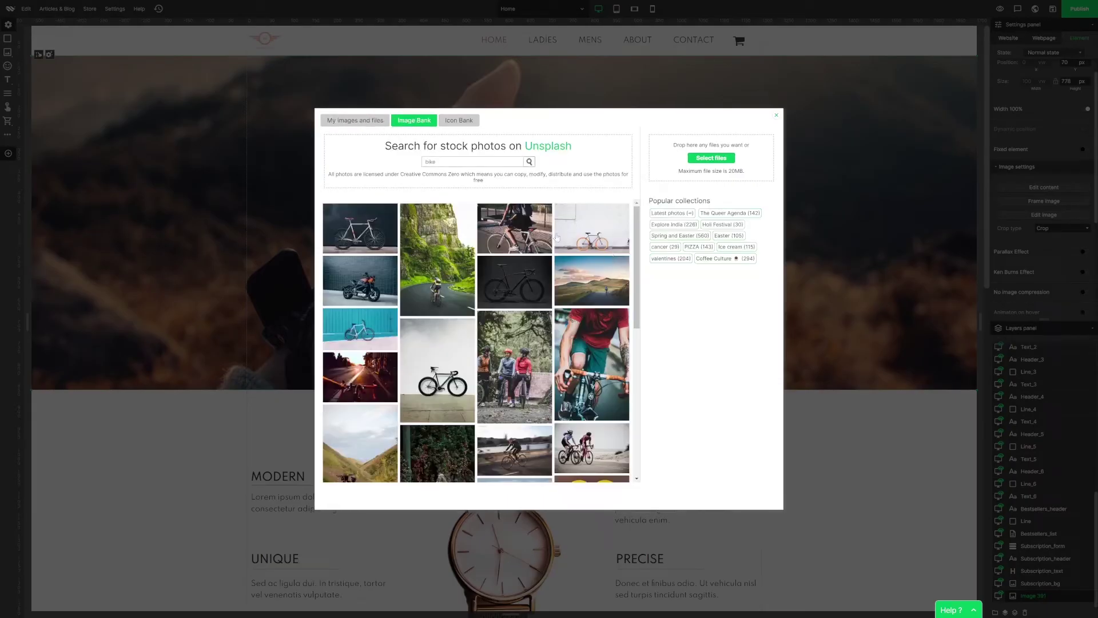
{"action": "scroll", "coordinate": [579, 297], "scroll_direction": "down", "scroll_amount": 4}
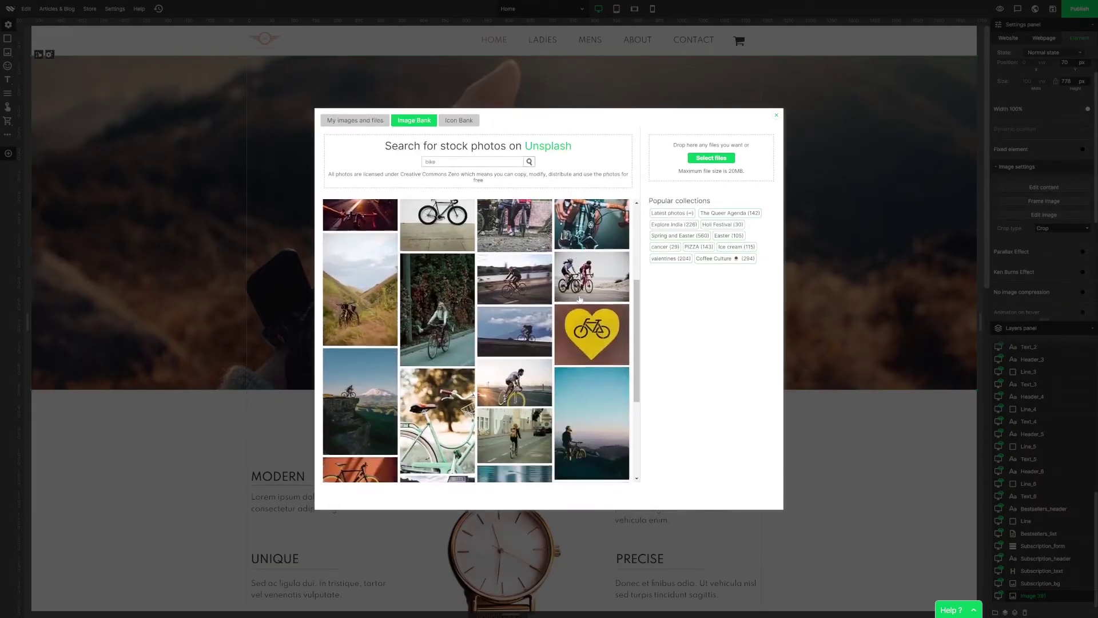
{"action": "left_click", "coordinate": [517, 344]}
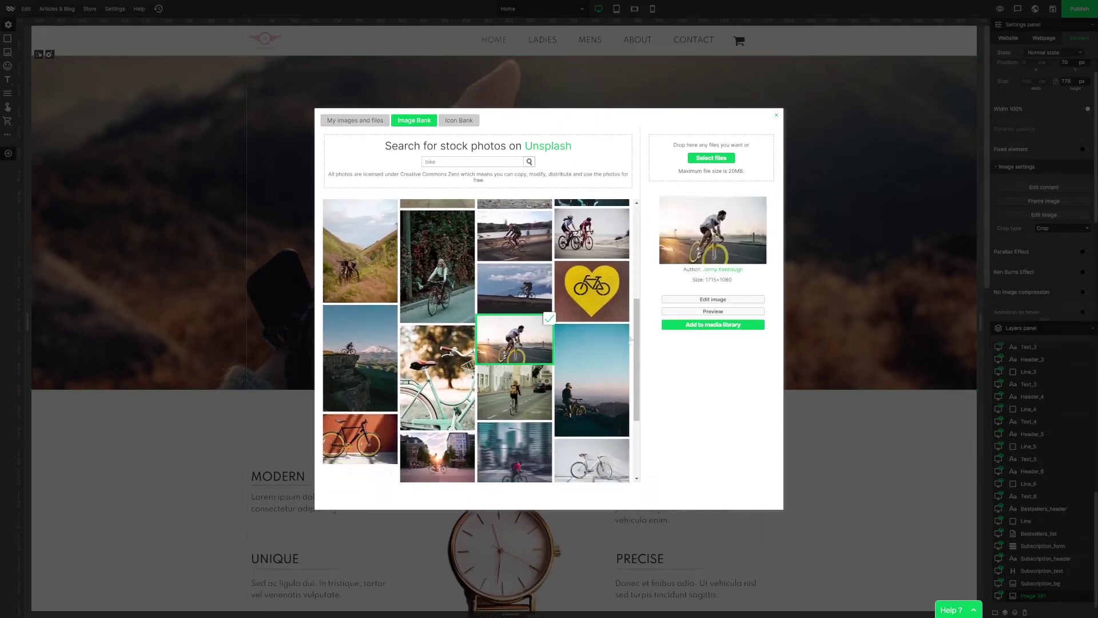
{"action": "left_click", "coordinate": [710, 324]}
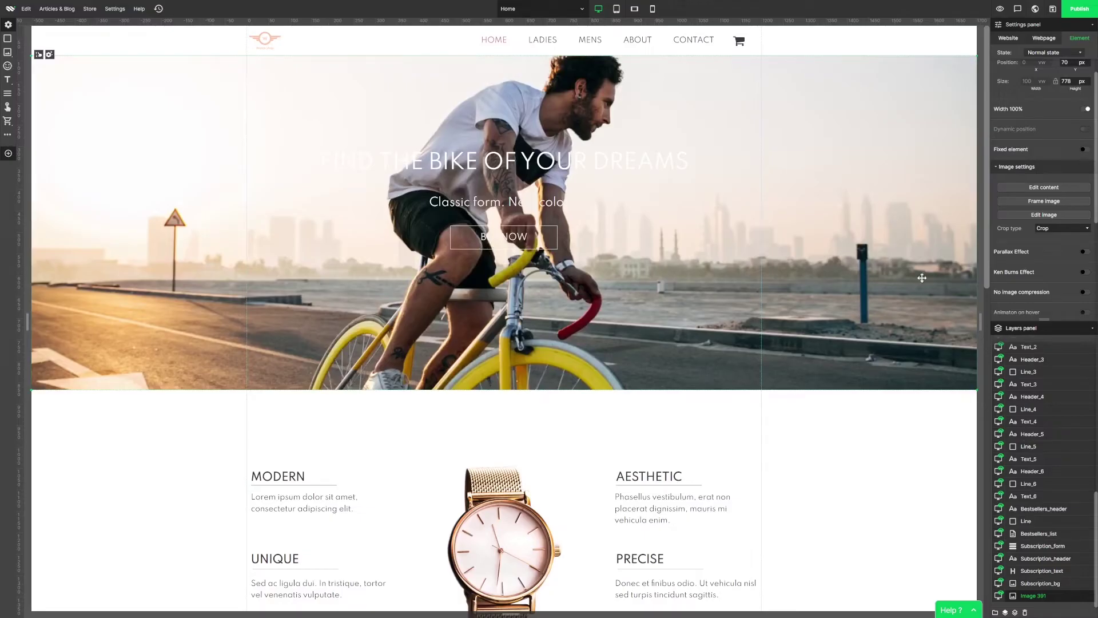
- Darken the header image by setting its Brightness filter to -42
{"action": "left_click", "coordinate": [998, 167]}
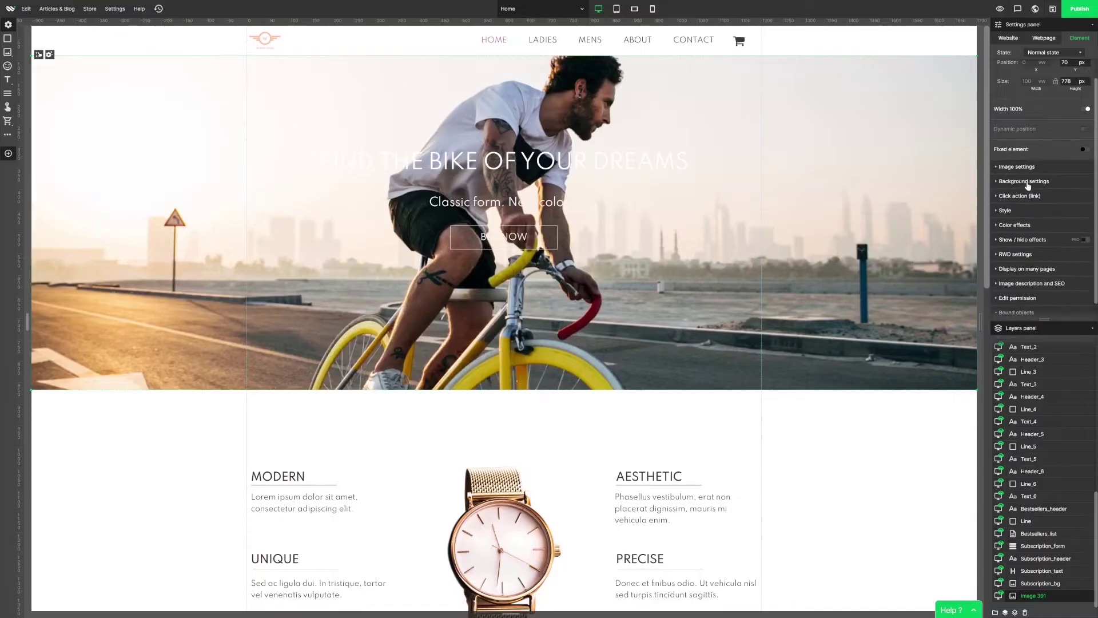
{"action": "left_click", "coordinate": [999, 226]}
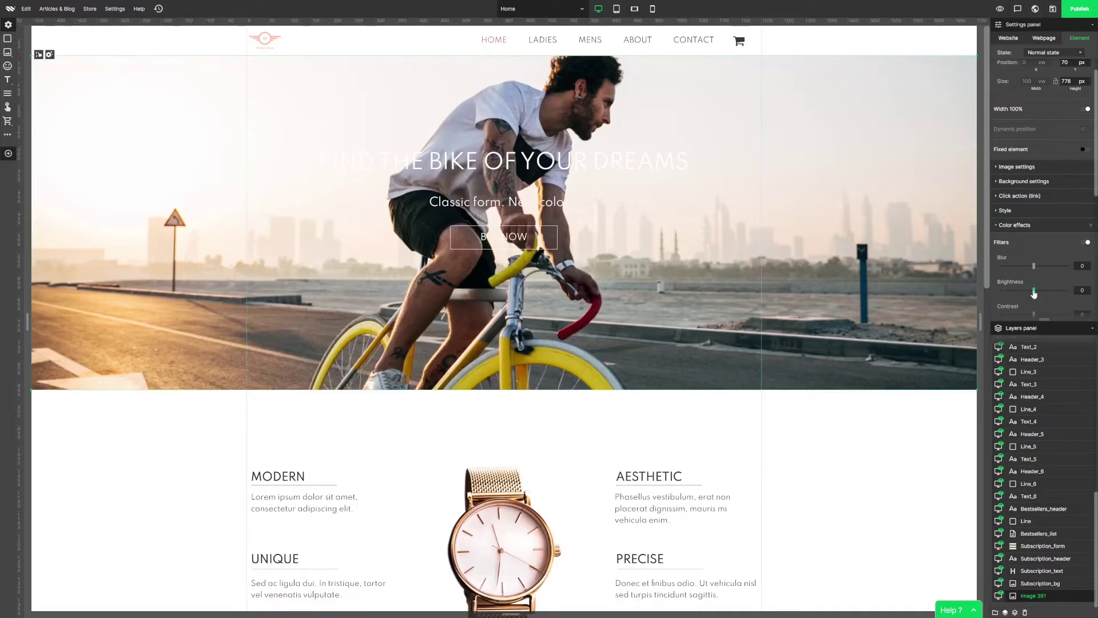
{"action": "left_click_drag", "start_coordinate": [1033, 293], "coordinate": [1018, 291]}
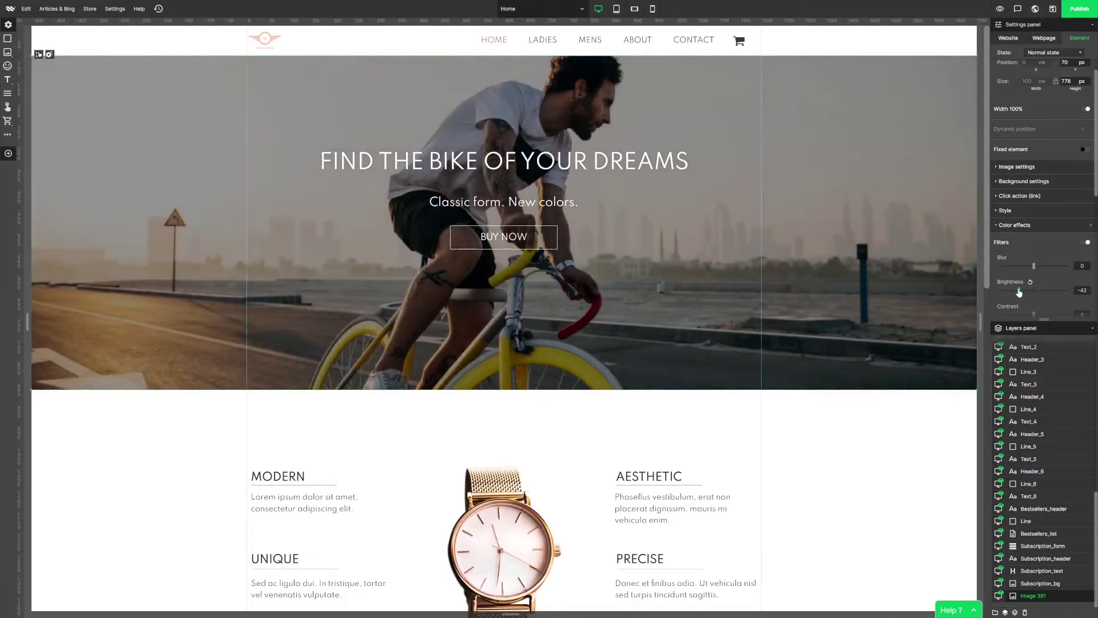
{"action": "left_click", "coordinate": [878, 479]}
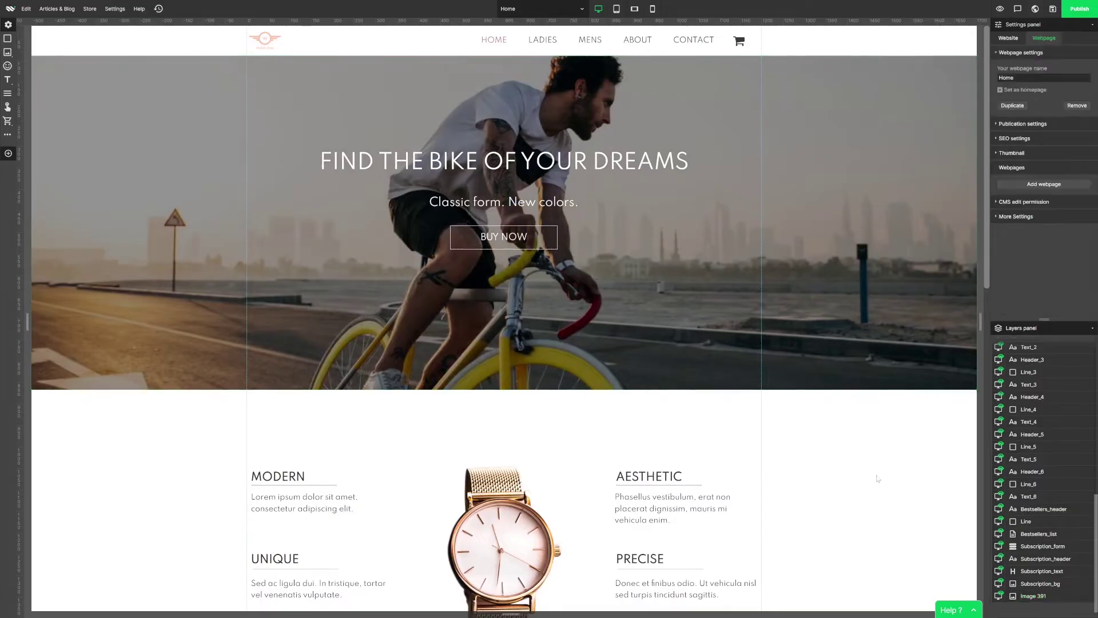
- Enable the Parallax Effect on the header image
{"action": "left_click", "coordinate": [838, 382]}
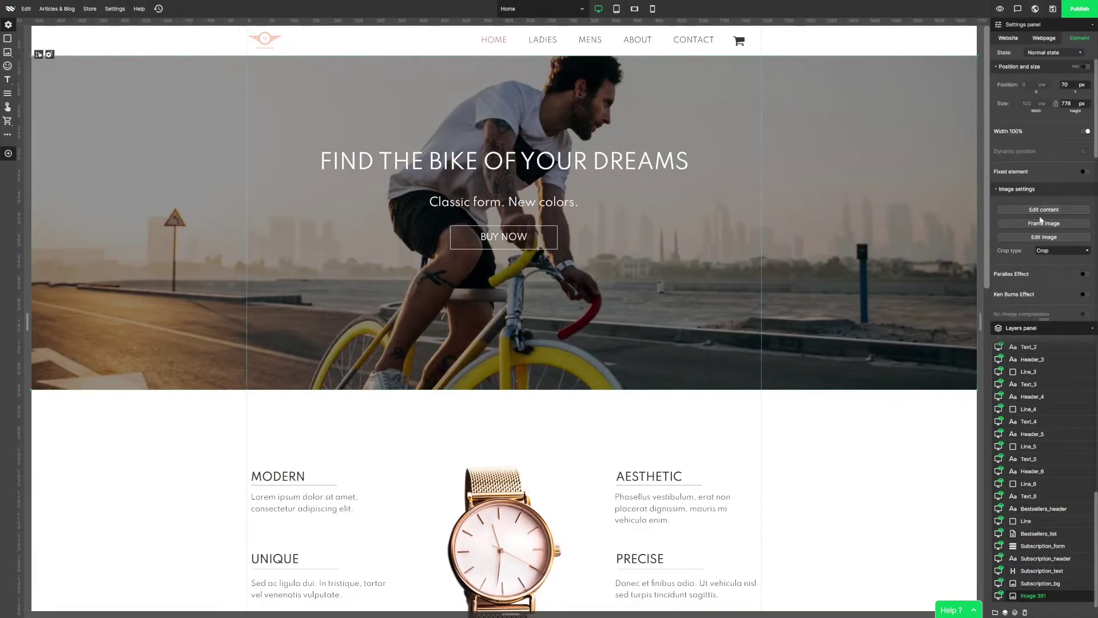
{"action": "scroll", "coordinate": [1030, 212], "scroll_direction": "down", "scroll_amount": 5}
{"action": "left_click", "coordinate": [1084, 147]}
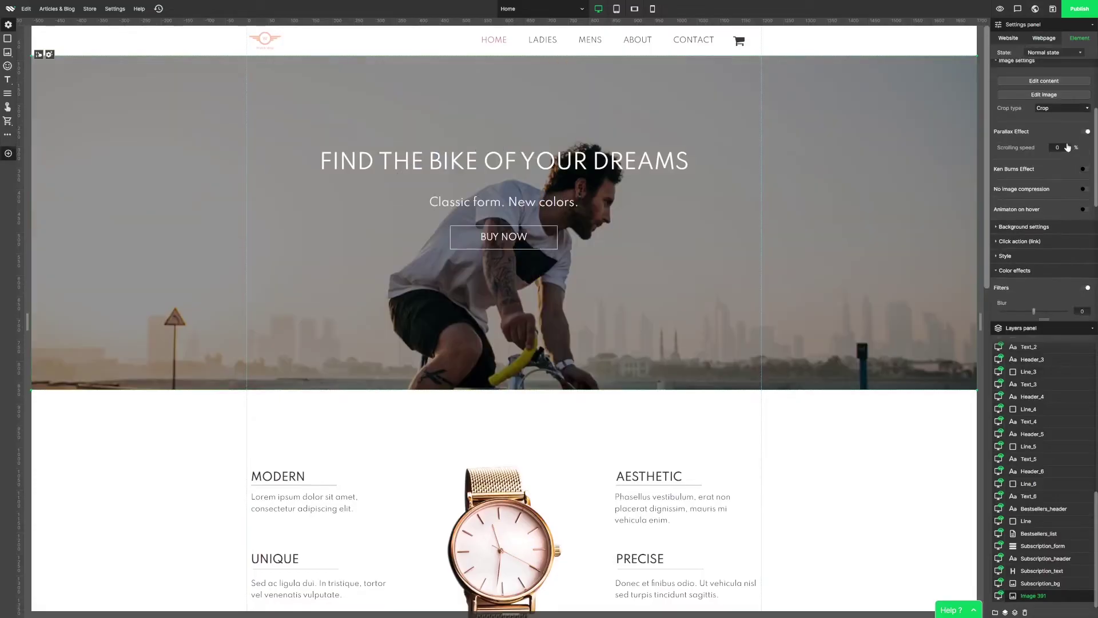
- Preview the page to check how the header image scrolls, and return to the site builder
{"action": "left_click_drag", "start_coordinate": [1094, 178], "coordinate": [1095, 157]}
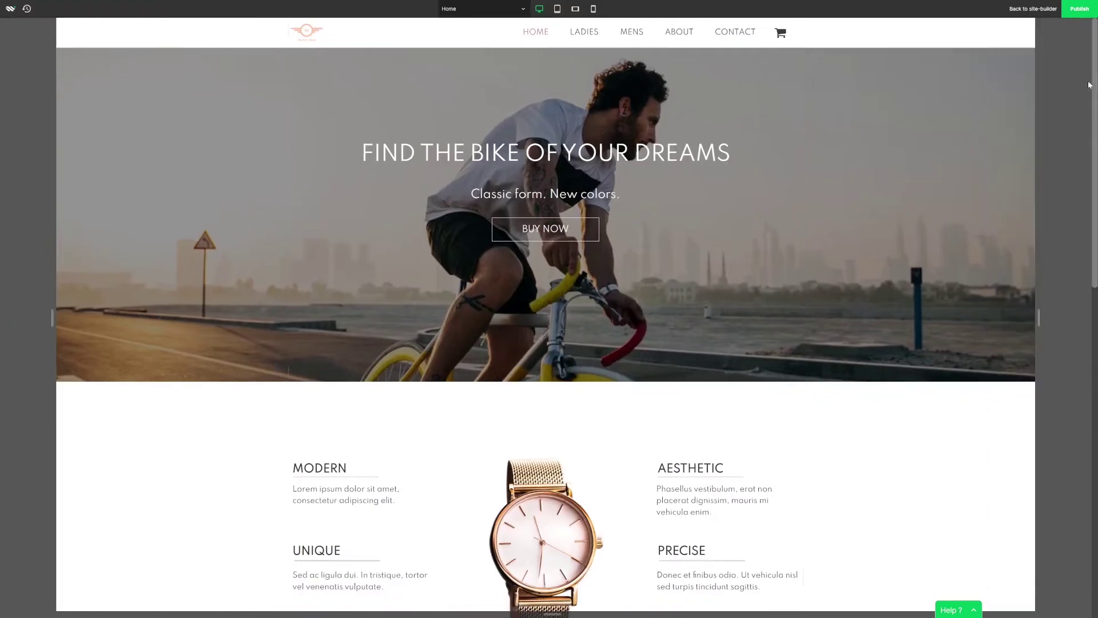
{"action": "left_click_drag", "start_coordinate": [1089, 85], "coordinate": [1072, 298]}
{"action": "scroll", "coordinate": [1072, 302], "scroll_direction": "up", "scroll_amount": 7}
{"action": "left_click", "coordinate": [1033, 8]}
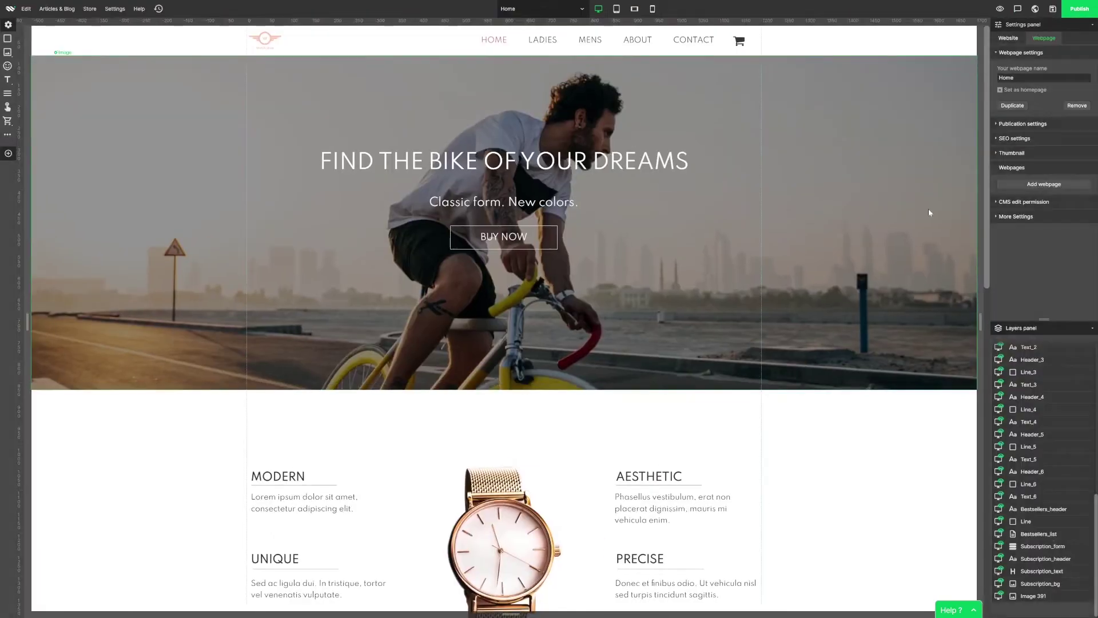
- Replace the watch picture between the feature texts with the photo of a white bicycle
{"action": "scroll", "coordinate": [829, 341], "scroll_direction": "down", "scroll_amount": 4}
{"action": "double_click", "coordinate": [503, 309]}
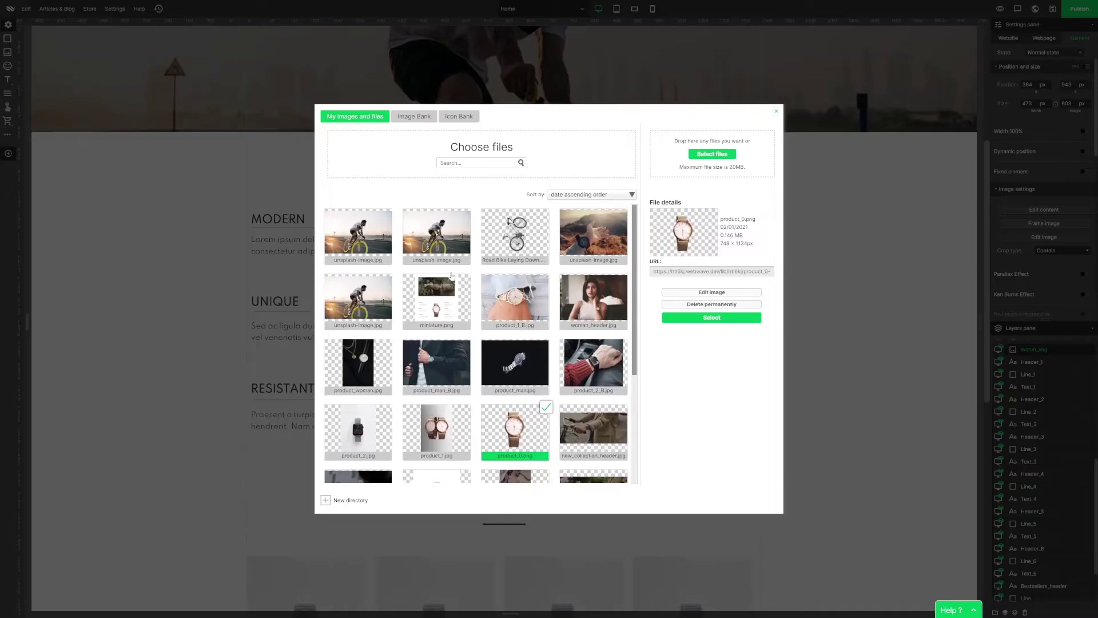
{"action": "left_click", "coordinate": [515, 234]}
{"action": "left_click", "coordinate": [683, 318]}
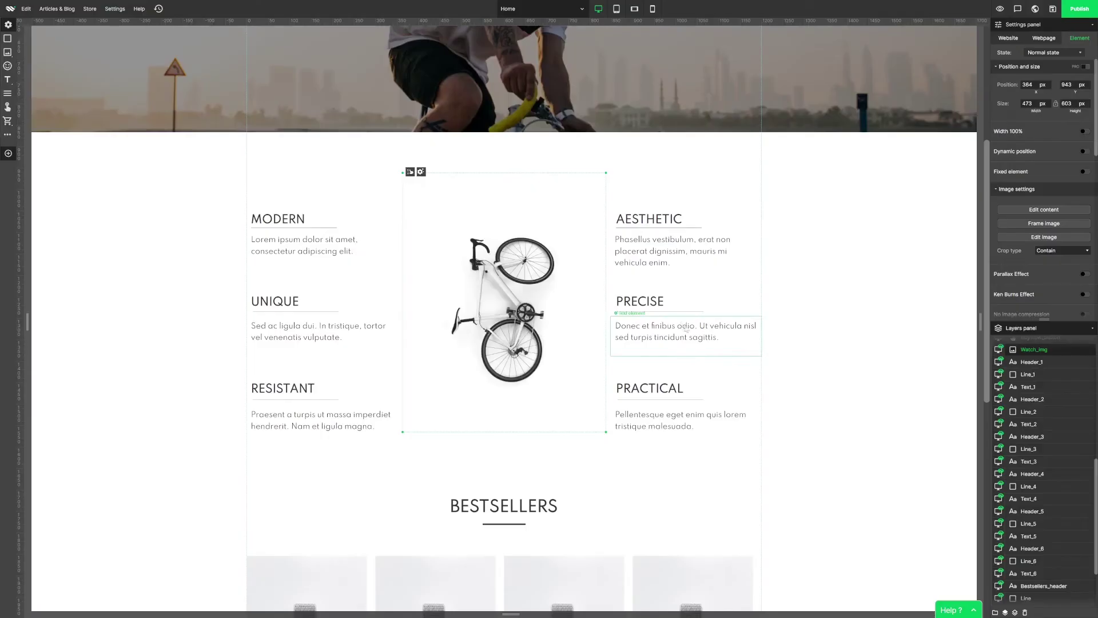
{"action": "left_click", "coordinate": [832, 327]}
- Move the Bestsellers section far down the page to Y 2692 px, clearing space below the feature texts
{"action": "scroll", "coordinate": [390, 258], "scroll_direction": "down", "scroll_amount": 4}
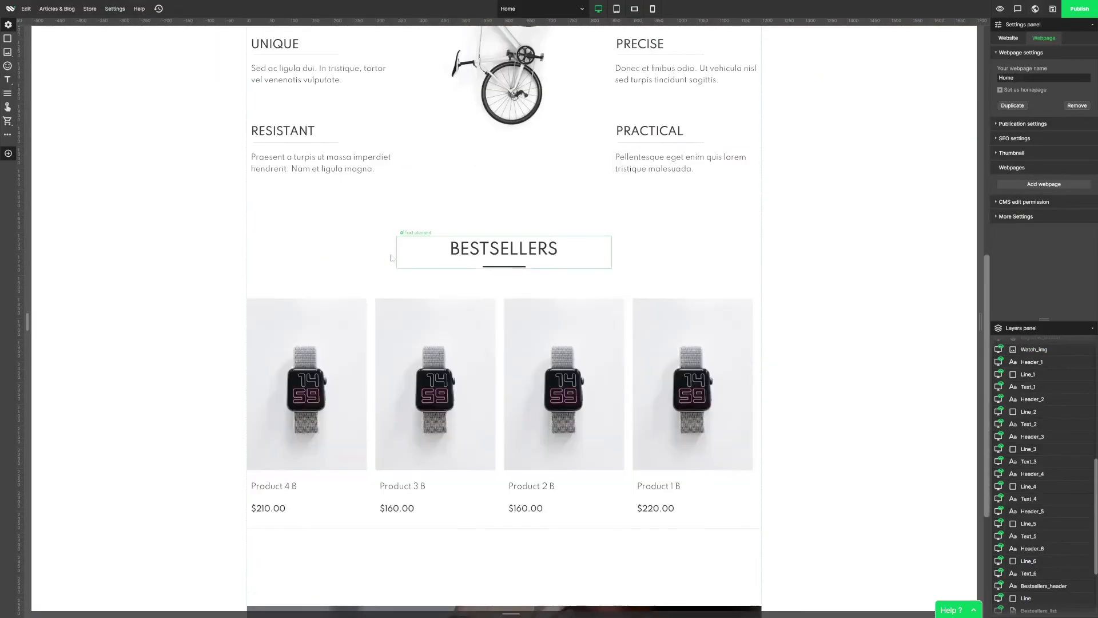
{"action": "left_click", "coordinate": [411, 242]}
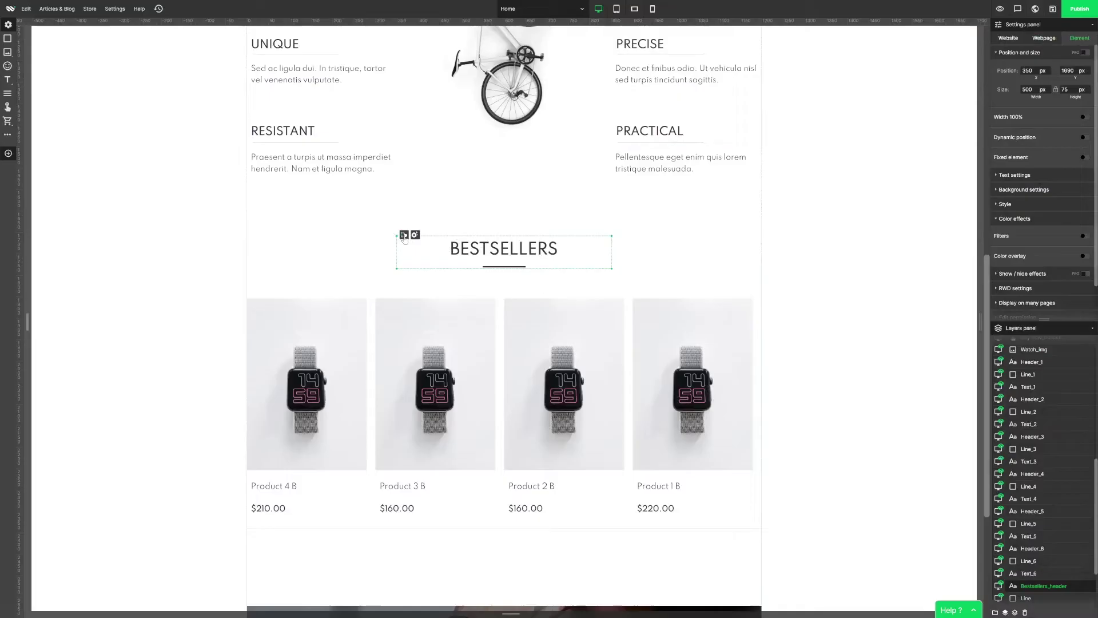
{"action": "left_click_drag", "start_coordinate": [404, 237], "coordinate": [420, 585]}
{"action": "scroll", "coordinate": [266, 350], "scroll_direction": "down", "scroll_amount": 3}
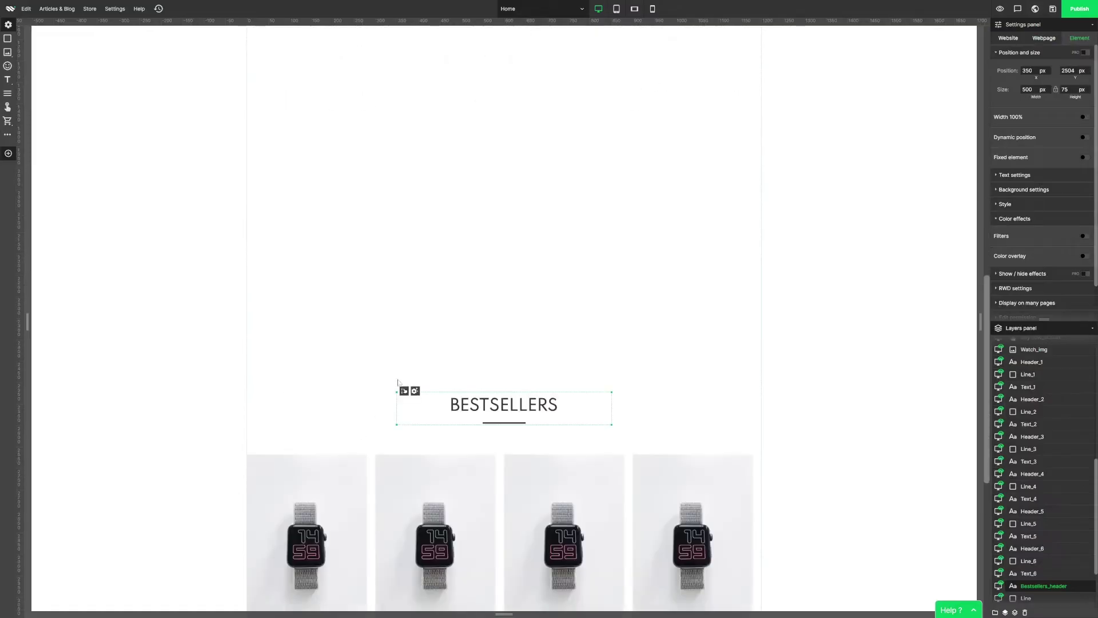
{"action": "left_click_drag", "start_coordinate": [403, 392], "coordinate": [400, 473]}
{"action": "scroll", "coordinate": [407, 410], "scroll_direction": "up", "scroll_amount": 5}
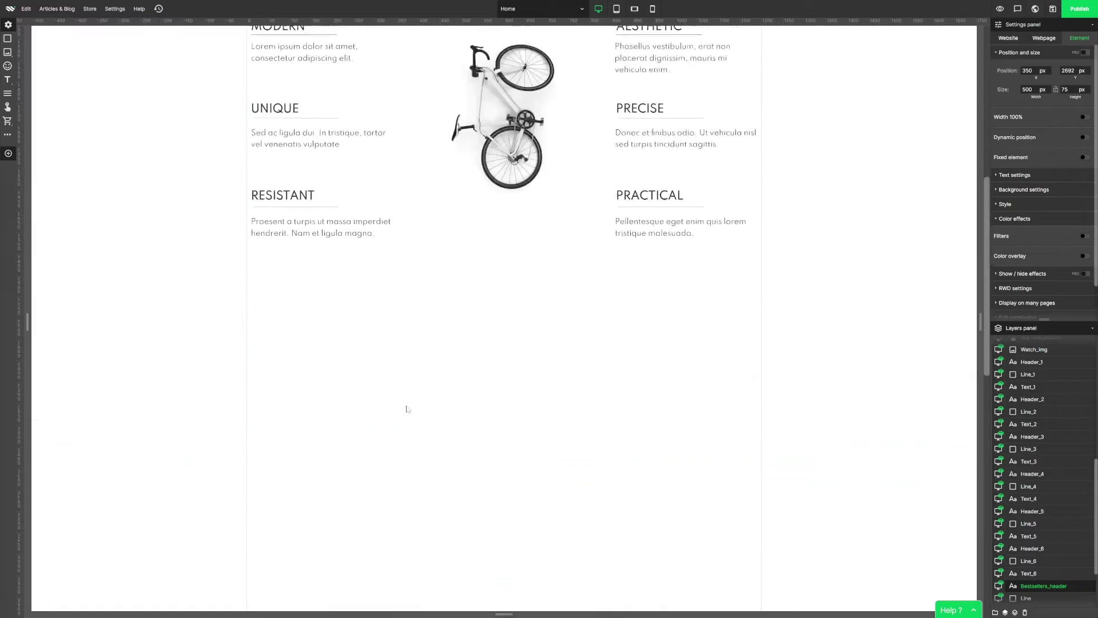
{"action": "left_click", "coordinate": [297, 382]}
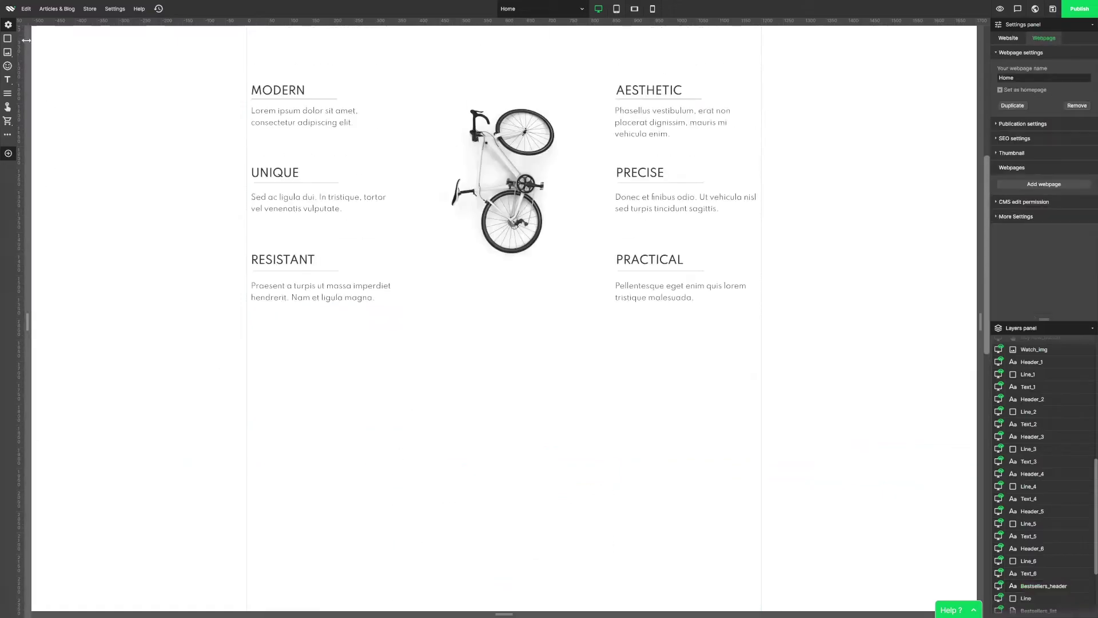
- Add a button below the feature texts and enlarge it to a tile of about 418 × 509 px at X 76, Y 1741
{"action": "left_click", "coordinate": [9, 111]}
{"action": "left_click_drag", "start_coordinate": [503, 76], "coordinate": [398, 386]}
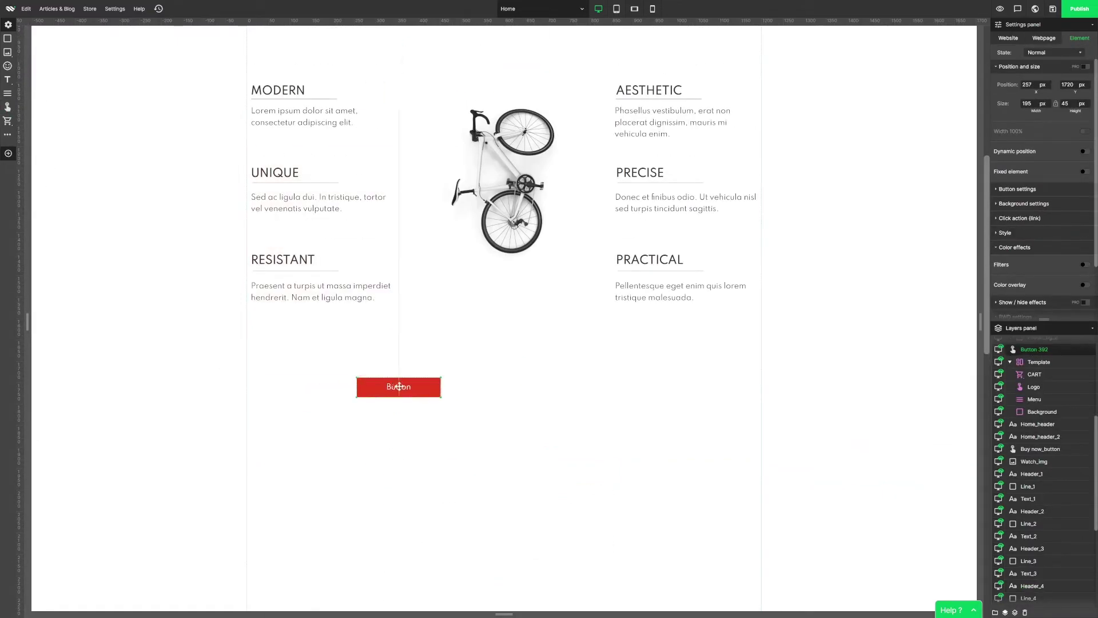
{"action": "left_click_drag", "start_coordinate": [484, 442], "coordinate": [537, 595]}
{"action": "scroll", "coordinate": [517, 303], "scroll_direction": "down", "scroll_amount": 2}
{"action": "left_click_drag", "start_coordinate": [515, 296], "coordinate": [436, 304]}
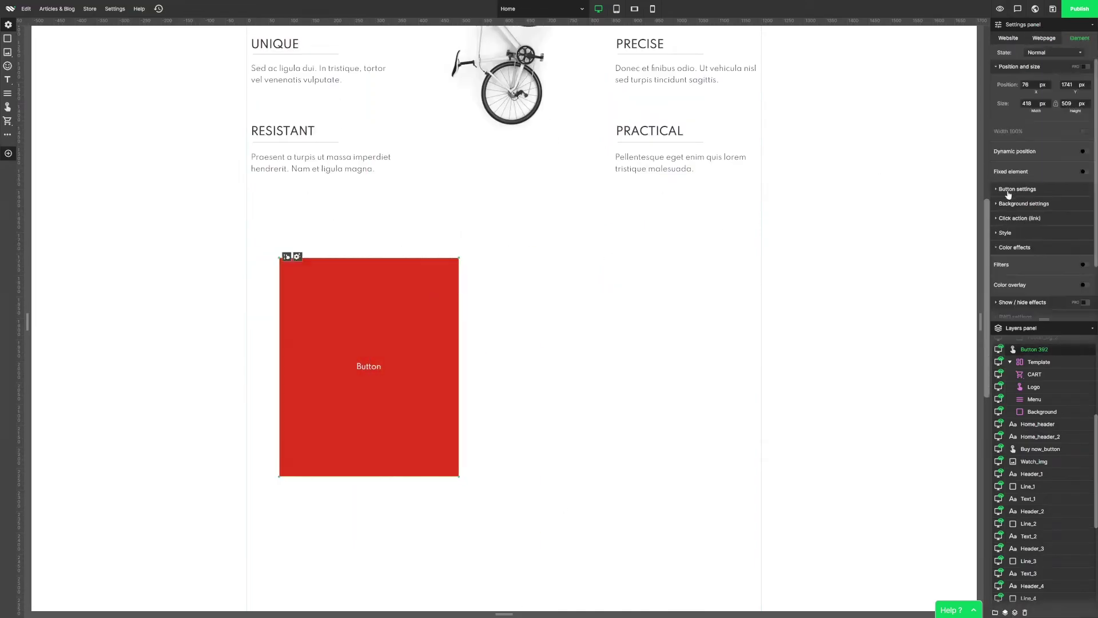
- Turn off the button's background color and use the stock photo of a man on a bike as its background image
{"action": "left_click", "coordinate": [998, 204]}
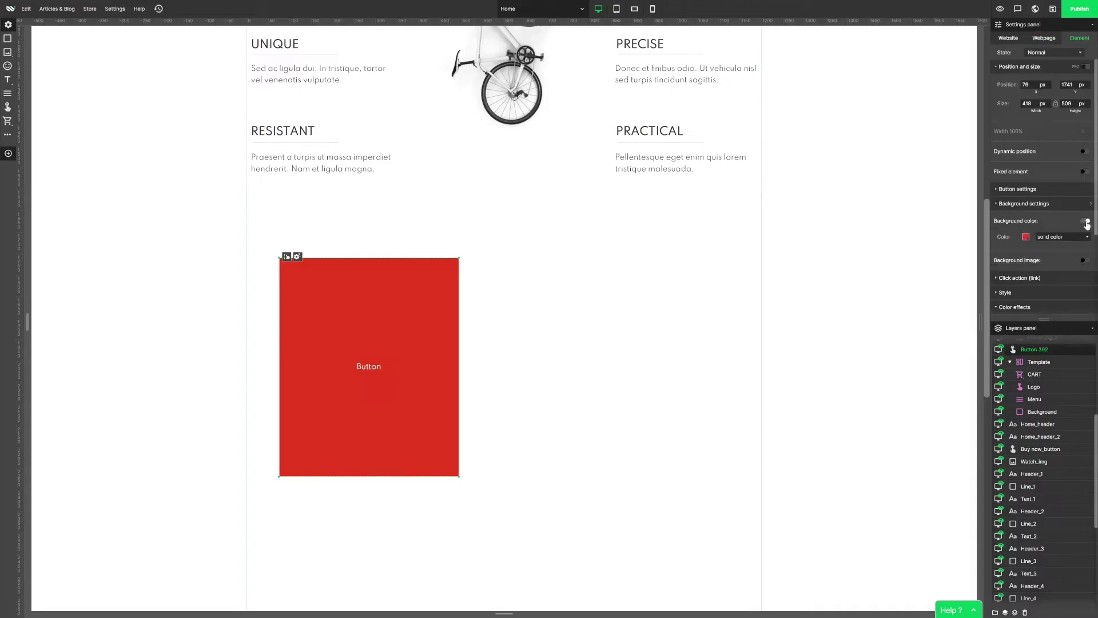
{"action": "left_click", "coordinate": [1088, 222]}
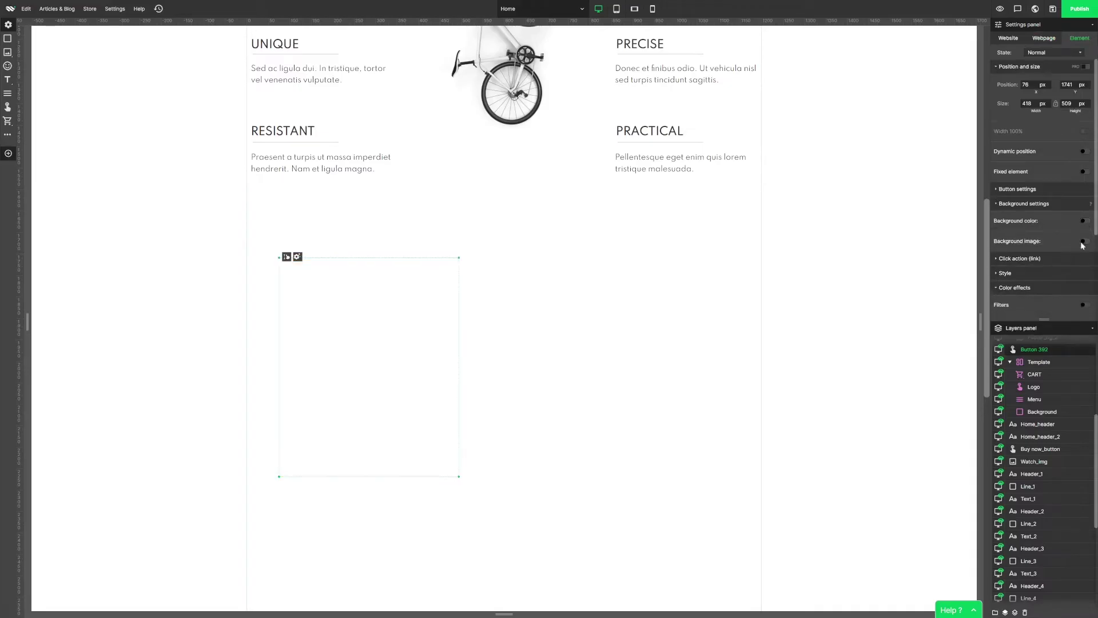
{"action": "left_click", "coordinate": [1083, 241]}
{"action": "left_click", "coordinate": [517, 313]}
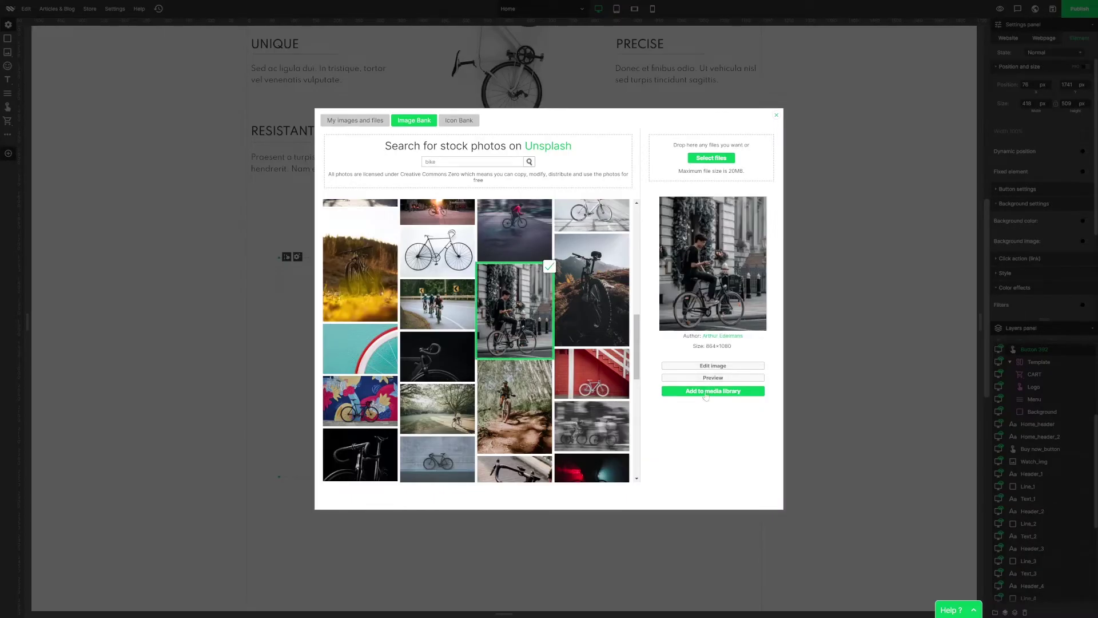
{"action": "left_click", "coordinate": [706, 392]}
- Label the photo button Man and resize it to about 404 × 516 px
{"action": "double_click", "coordinate": [369, 367]}
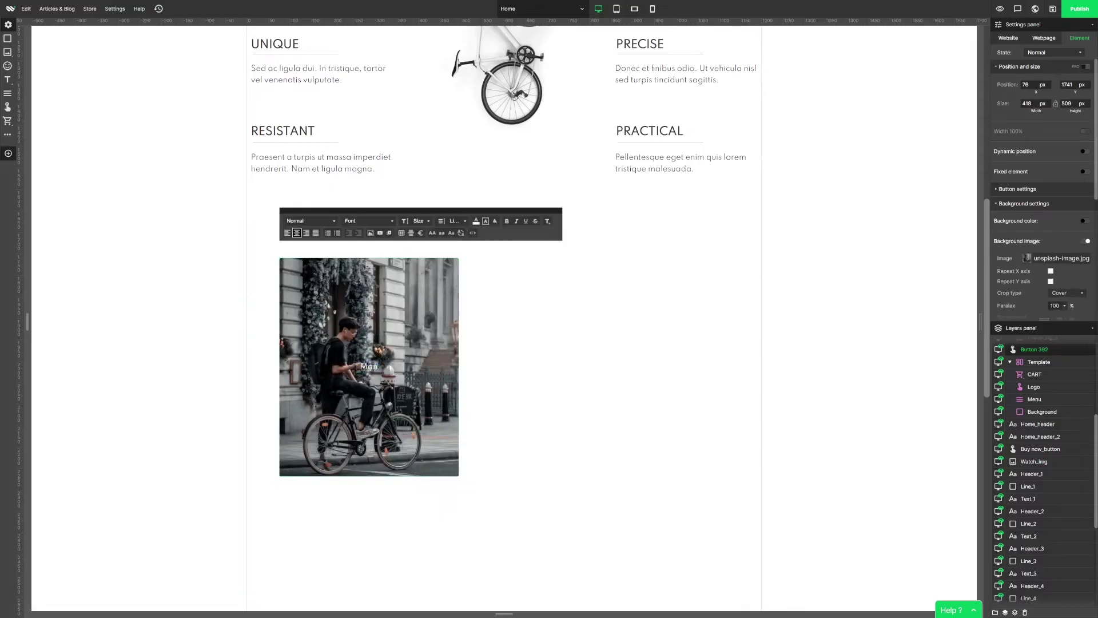
{"action": "mouse_move", "coordinate": [459, 475]}
{"action": "left_mouse_down"}
{"action": "mouse_move", "coordinate": [442, 476]}
{"action": "mouse_move", "coordinate": [452, 480]}
{"action": "left_mouse_up"}
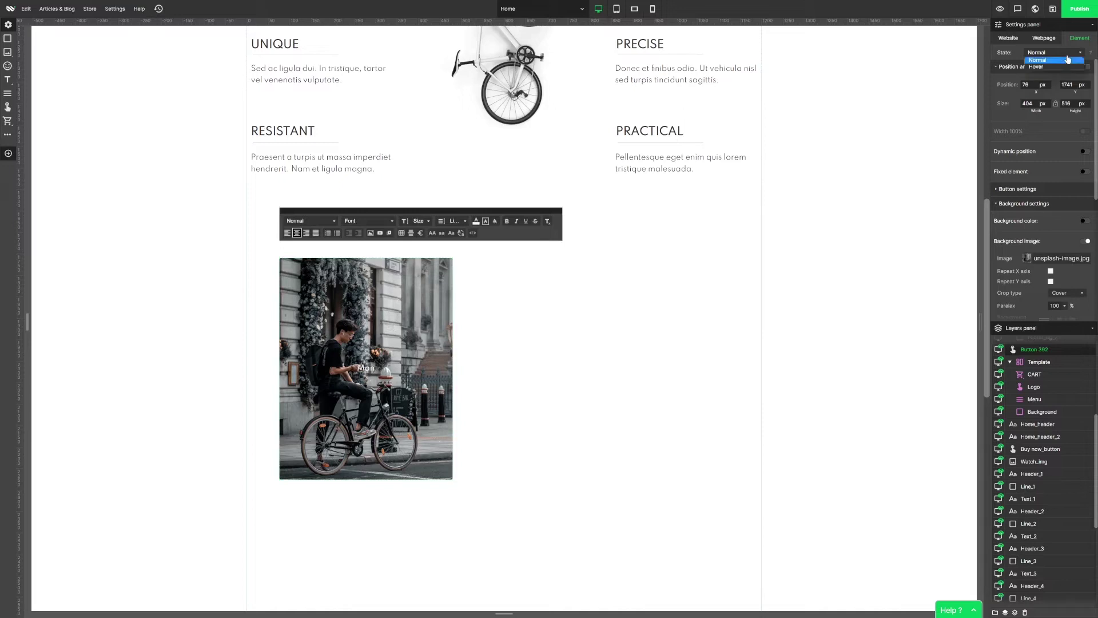
- In the Man button's Hover state, adjust the shadow color and set the shadow blur to 20 px
{"action": "left_click", "coordinate": [1064, 66]}
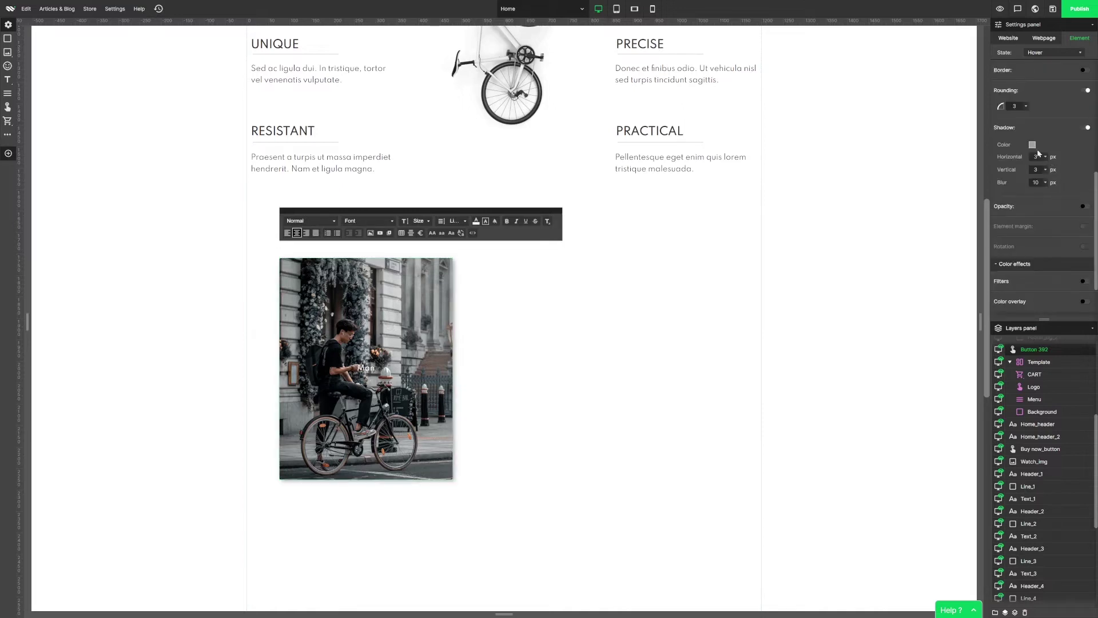
{"action": "left_click", "coordinate": [1032, 146]}
{"action": "left_click_drag", "start_coordinate": [939, 191], "coordinate": [936, 205]}
{"action": "left_click", "coordinate": [1045, 182]}
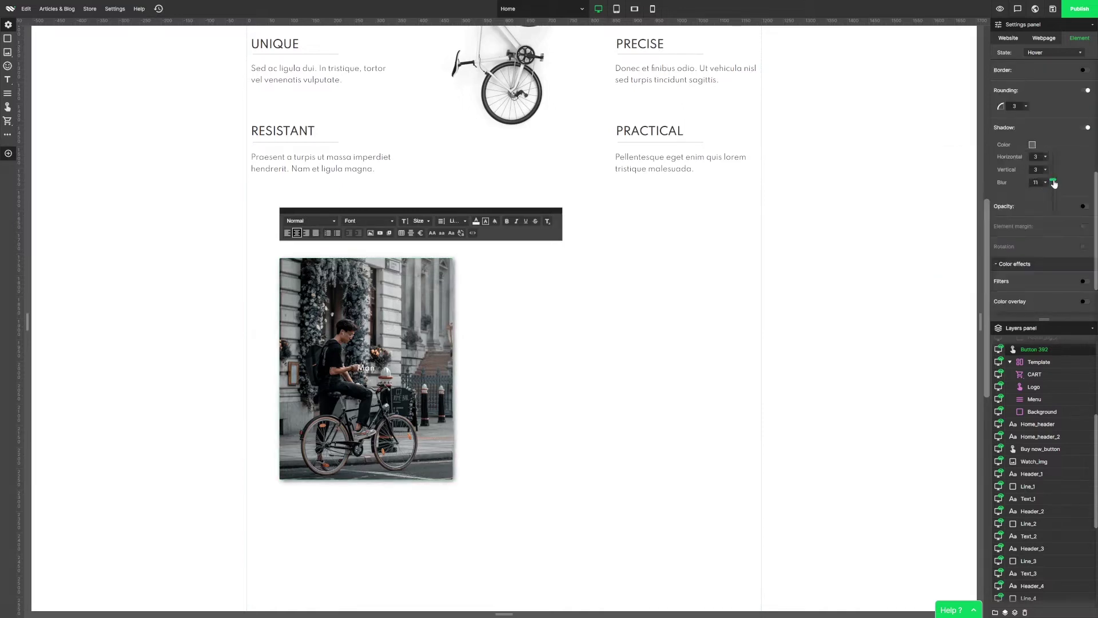
{"action": "left_click_drag", "start_coordinate": [1054, 178], "coordinate": [1054, 168]}
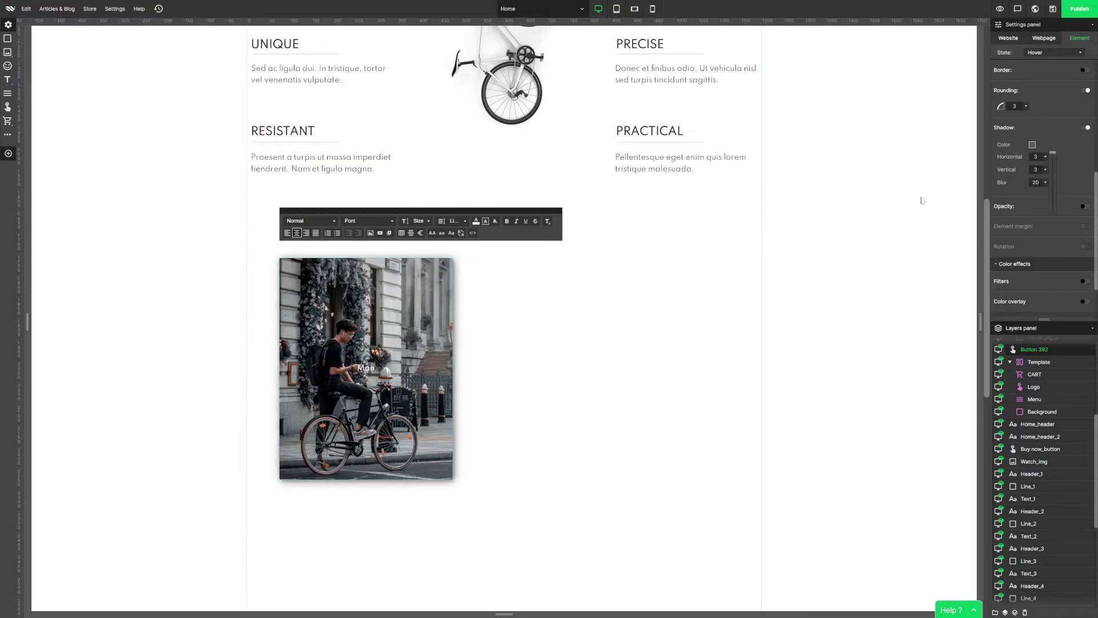
{"action": "left_click", "coordinate": [701, 363]}
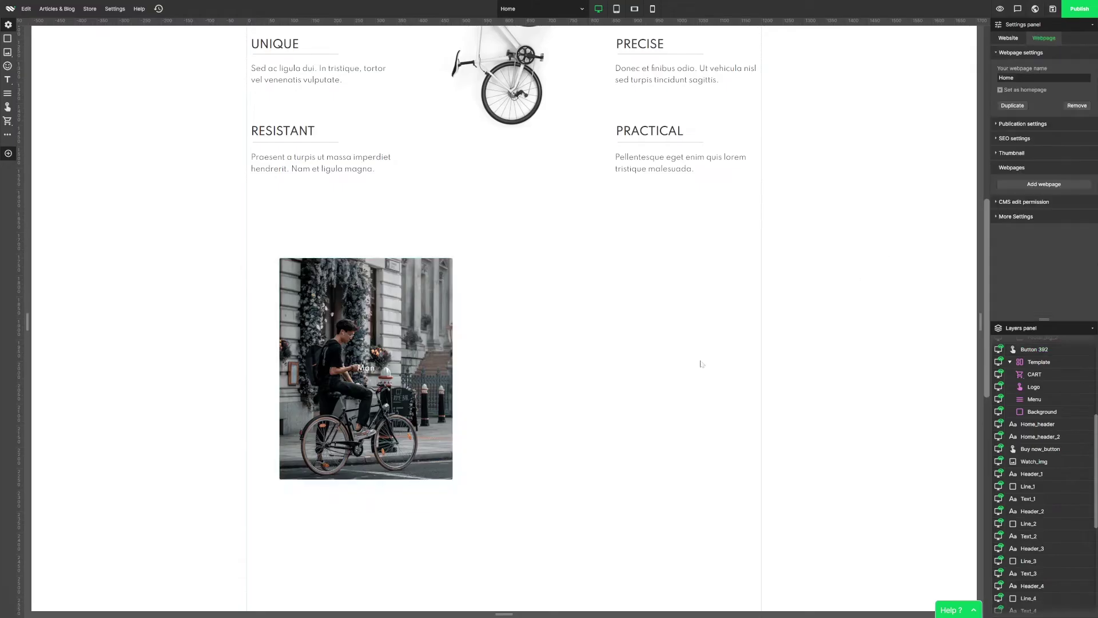
- Duplicate the Man button, place the copy beside it at X 721 px and label it Woman
{"action": "left_click", "coordinate": [341, 350]}
{"action": "key", "text": "ctrl+c"}
{"action": "key", "text": "ctrl+v"}
{"action": "left_click_drag", "start_coordinate": [422, 318], "coordinate": [698, 355]}
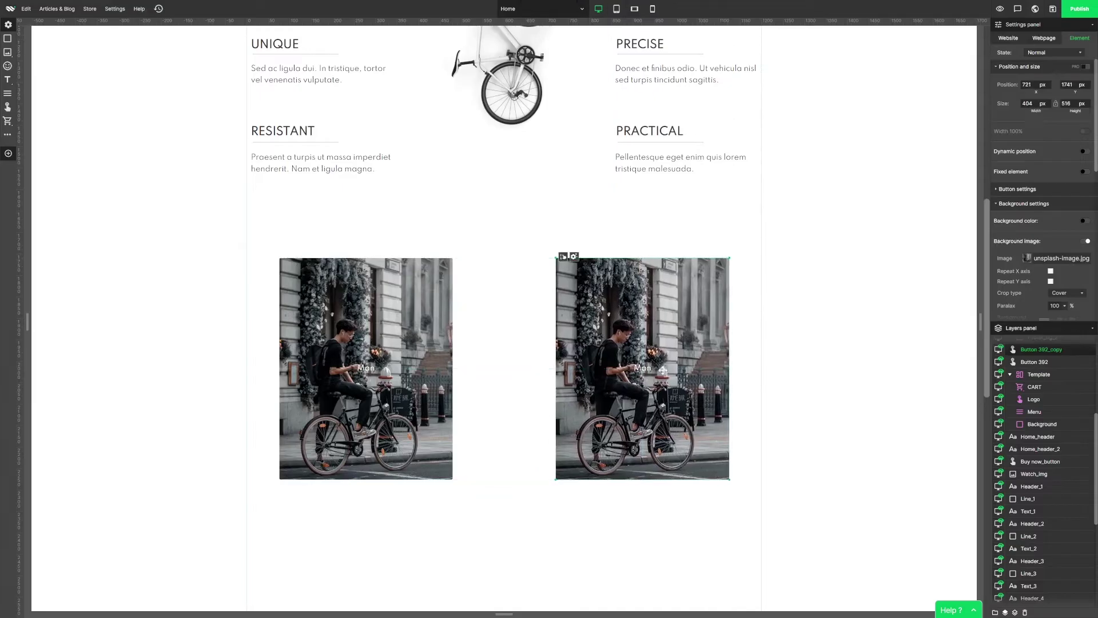
{"action": "double_click", "coordinate": [633, 351]}
{"action": "type", "text": "Wom"}
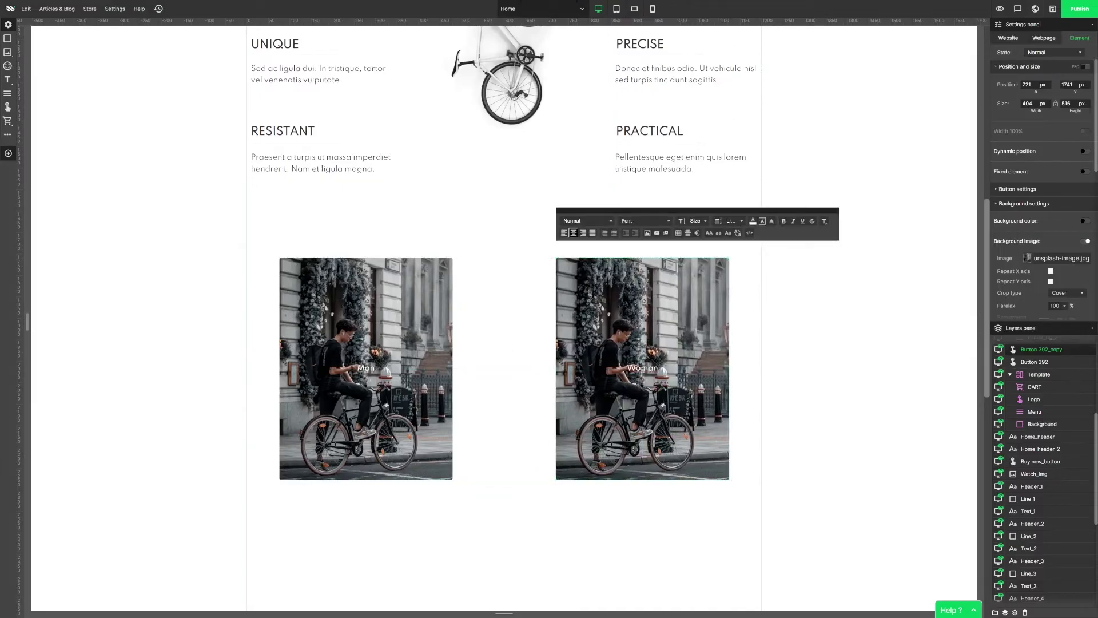
- Replace the Woman button's background image with the photo of a woman riding a white bike
{"action": "left_click", "coordinate": [497, 313]}
{"action": "left_click", "coordinate": [595, 312]}
{"action": "left_click", "coordinate": [1050, 260]}
{"action": "left_click", "coordinate": [534, 343]}
{"action": "left_click", "coordinate": [708, 317]}
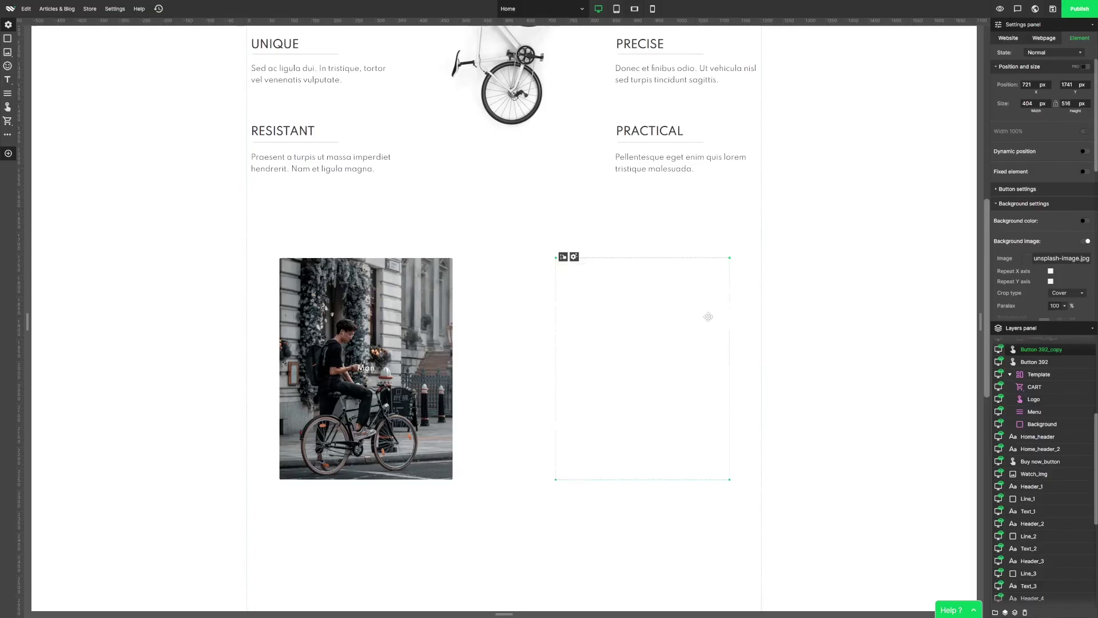
- Bring the two photo buttons closer together, with Man at about X 142 px and Woman at X 600 px
{"action": "left_click_drag", "start_coordinate": [676, 308], "coordinate": [645, 308]}
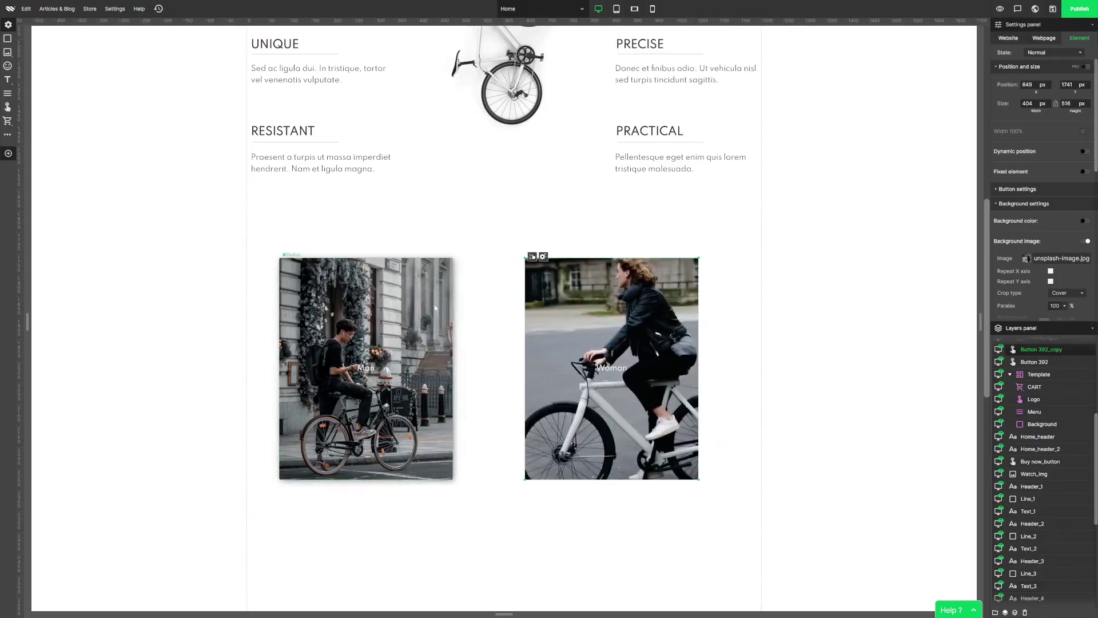
{"action": "left_click", "coordinate": [444, 300]}
{"action": "left_click_drag", "start_coordinate": [407, 287], "coordinate": [435, 287]}
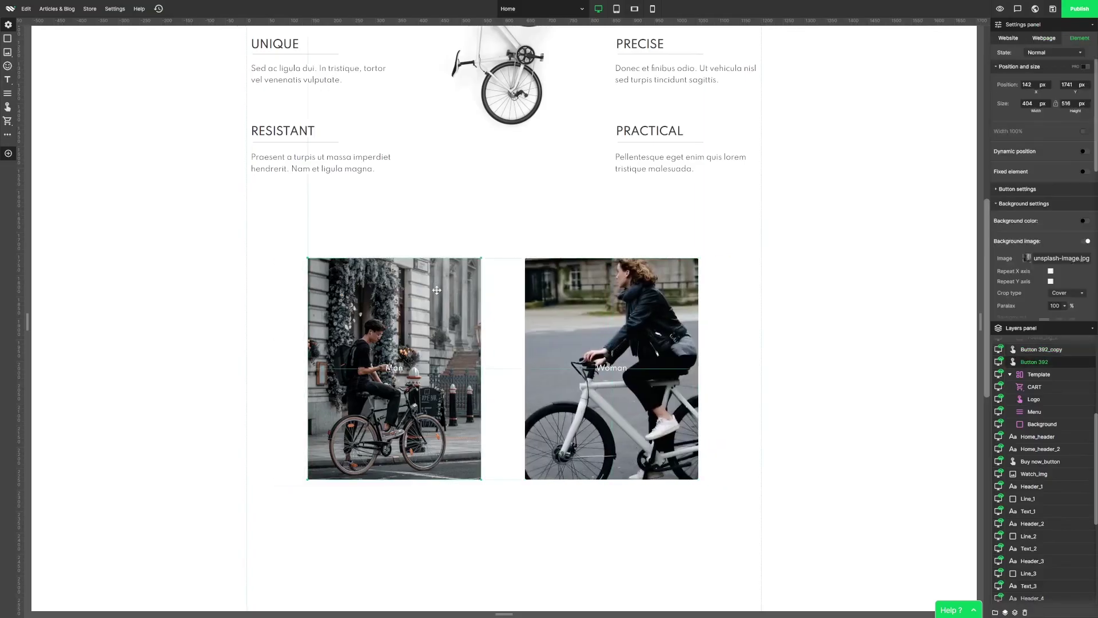
{"action": "left_click_drag", "start_coordinate": [639, 309], "coordinate": [618, 309]}
- Give the Man button a Go to a page click action that links to the Mens page
{"action": "left_click", "coordinate": [412, 320]}
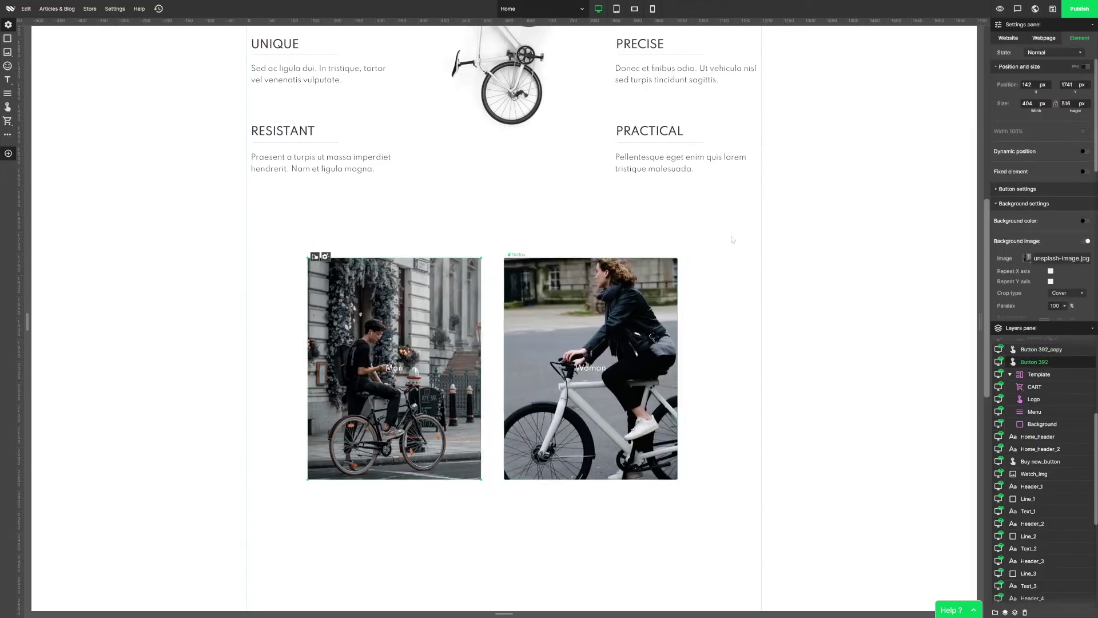
{"action": "left_click", "coordinate": [1038, 235]}
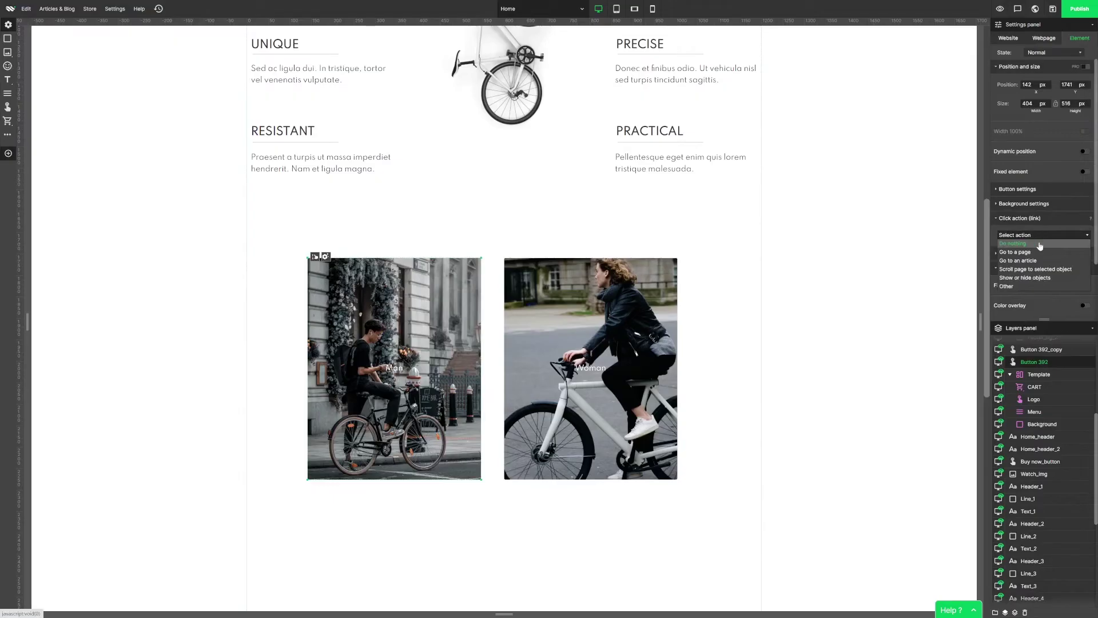
{"action": "left_click", "coordinate": [1045, 252]}
{"action": "left_click", "coordinate": [1049, 257]}
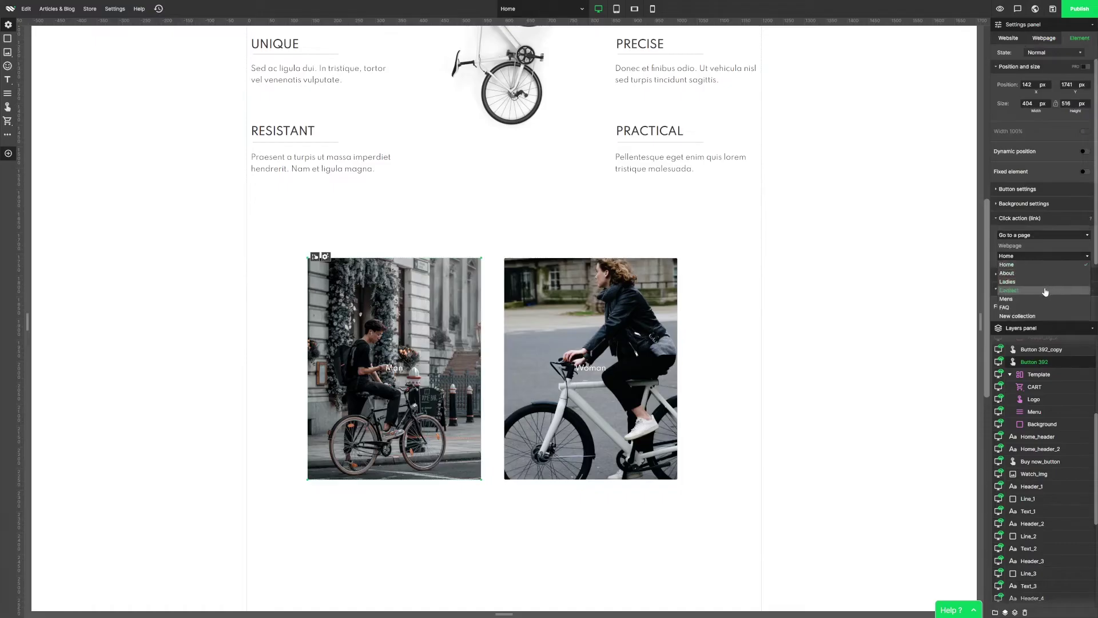
{"action": "left_click", "coordinate": [1027, 298]}
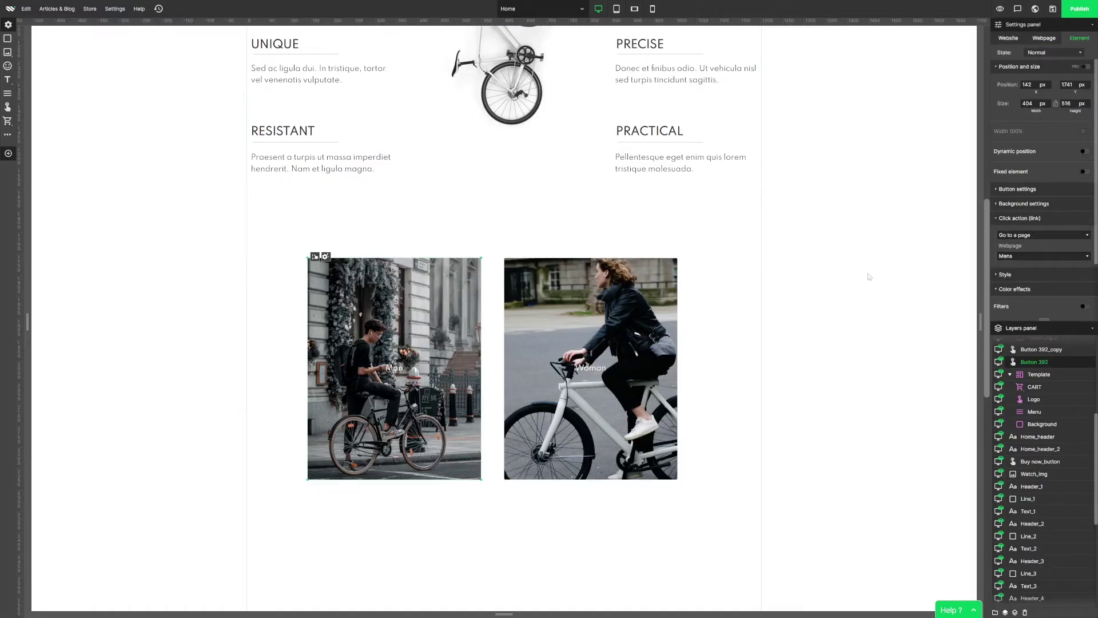
- Link the Woman button to the Ladies page
{"action": "left_click", "coordinate": [630, 321]}
{"action": "left_click", "coordinate": [1044, 256]}
{"action": "left_click", "coordinate": [1011, 259]}
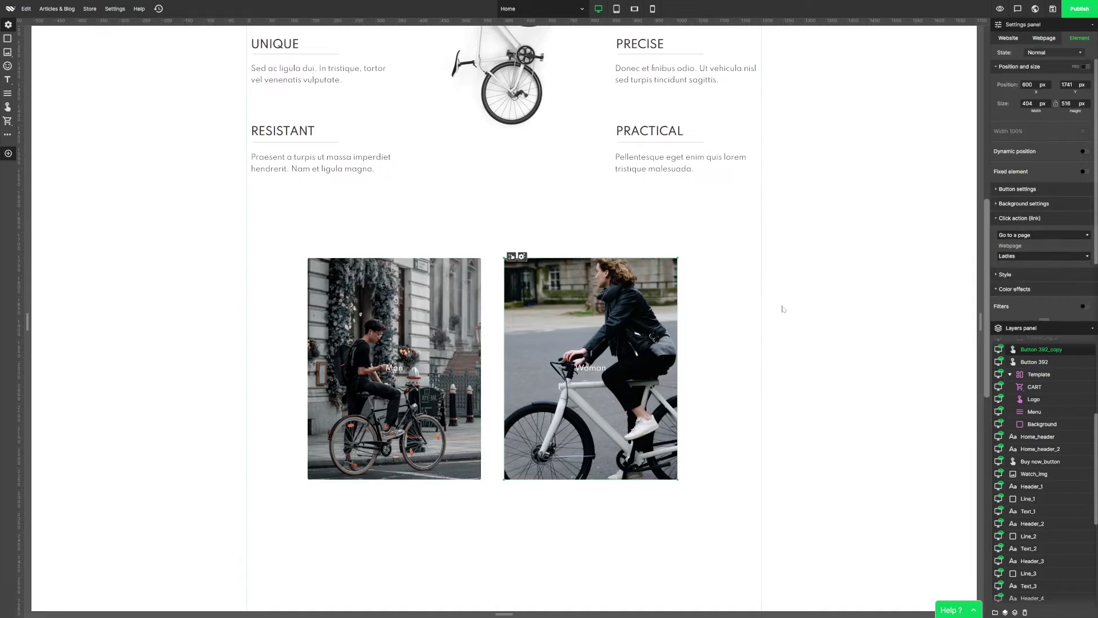
- Move the Bestsellers section further down to free more space below the Man and Woman buttons
{"action": "scroll", "coordinate": [783, 309], "scroll_direction": "down", "scroll_amount": 7}
{"action": "left_click", "coordinate": [398, 292]}
{"action": "left_click_drag", "start_coordinate": [398, 292], "coordinate": [400, 531]}
{"action": "scroll", "coordinate": [451, 429], "scroll_direction": "up", "scroll_amount": 2}
{"action": "left_click", "coordinate": [69, 174]}
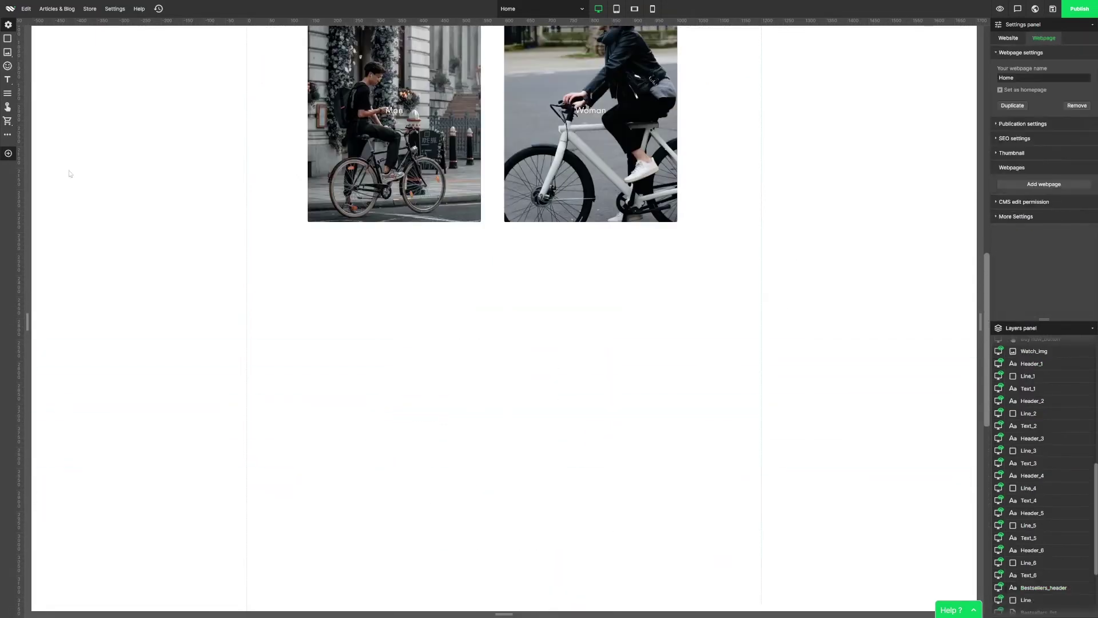
- Insert the three-person Testimonials element group with boxed quotes below the Man and Woman buttons
{"action": "left_click", "coordinate": [8, 154]}
{"action": "scroll", "coordinate": [89, 185], "scroll_direction": "down", "scroll_amount": 4}
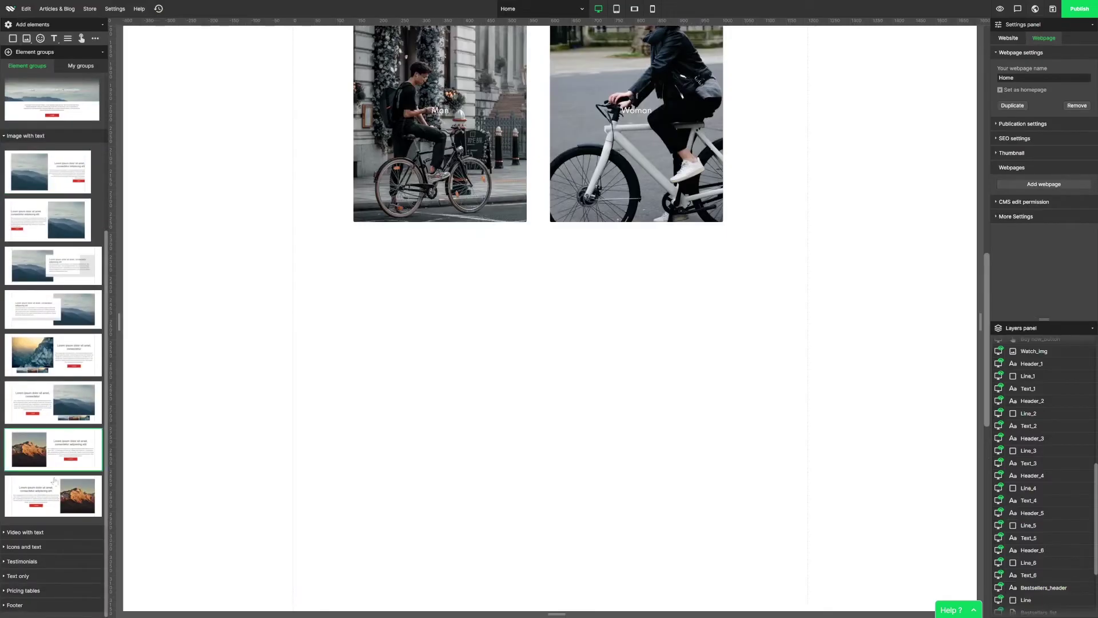
{"action": "left_click", "coordinate": [22, 561]}
{"action": "scroll", "coordinate": [57, 514], "scroll_direction": "down", "scroll_amount": 3}
{"action": "left_click_drag", "start_coordinate": [60, 492], "coordinate": [554, 337]}
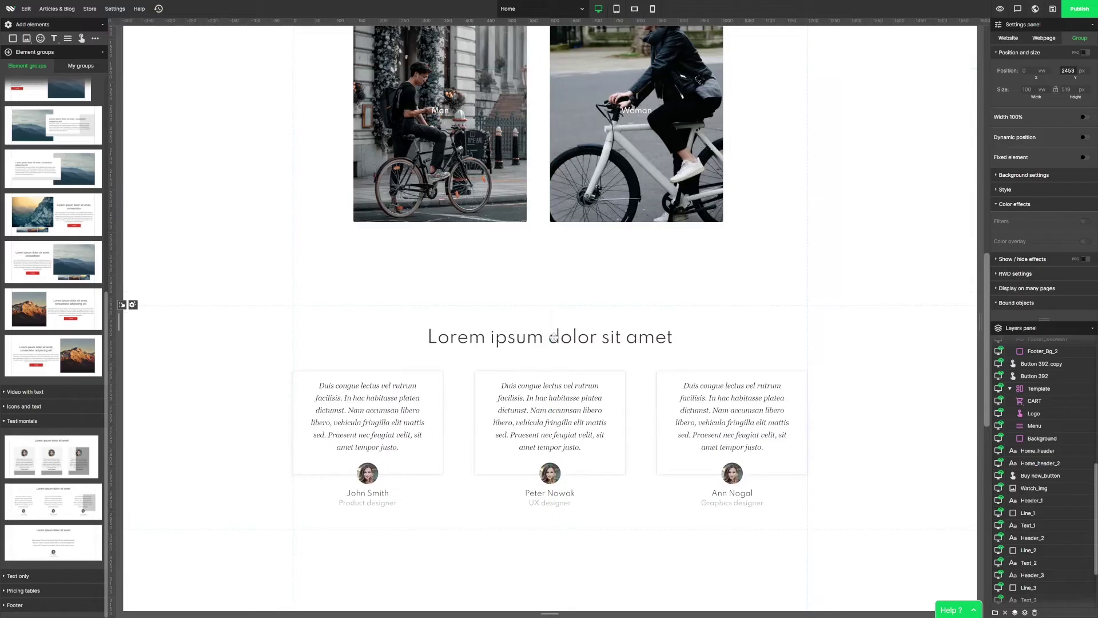
- Change the testimonials heading to "Our customers' opinions"
{"action": "left_click", "coordinate": [553, 338]}
{"action": "double_click", "coordinate": [553, 338]}
{"action": "type", "text": "Our cu"}
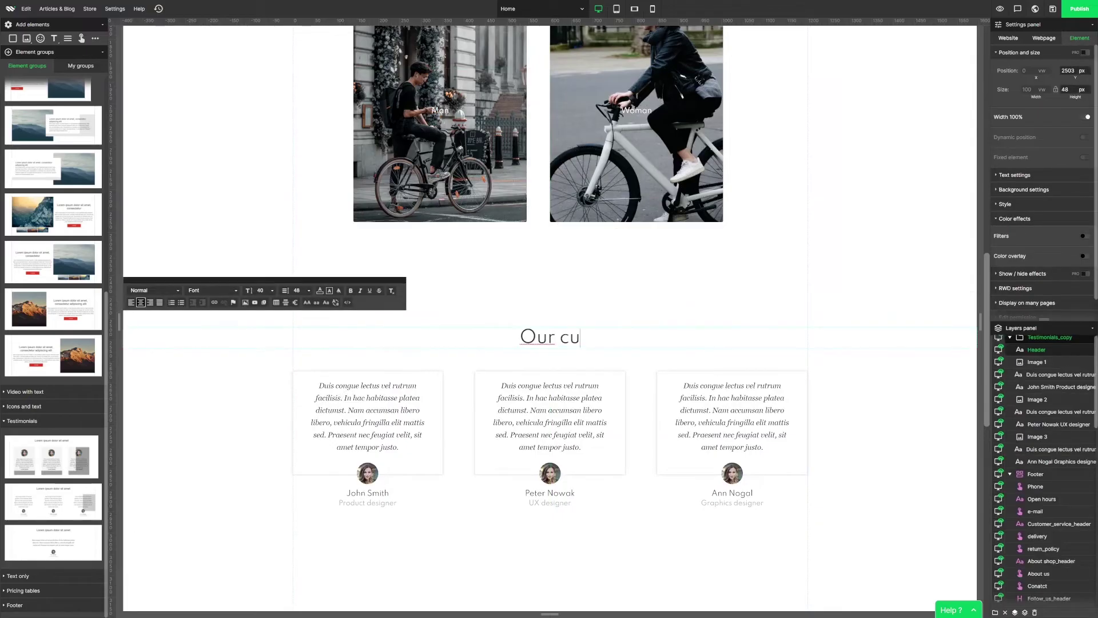
{"action": "type", "text": "stomers' opinions"}
{"action": "left_click", "coordinate": [742, 274]}
- Enable Animation On show for the testimonials group, using the Expand in type with a time of about 1.8 sec
{"action": "scroll", "coordinate": [743, 275], "scroll_direction": "down", "scroll_amount": 1}
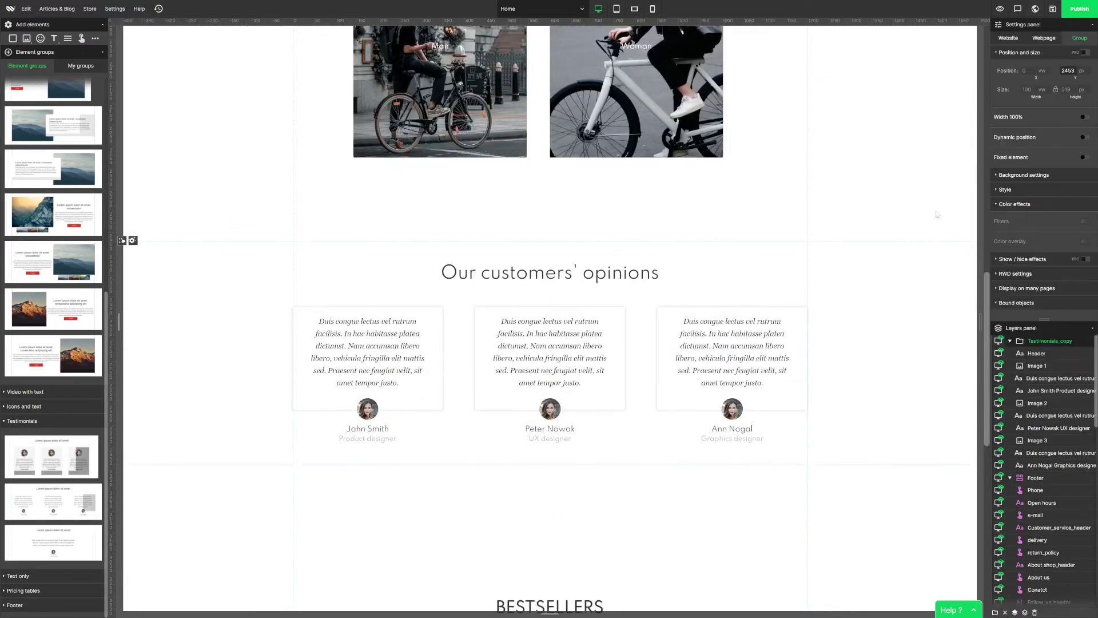
{"action": "left_click", "coordinate": [998, 260]}
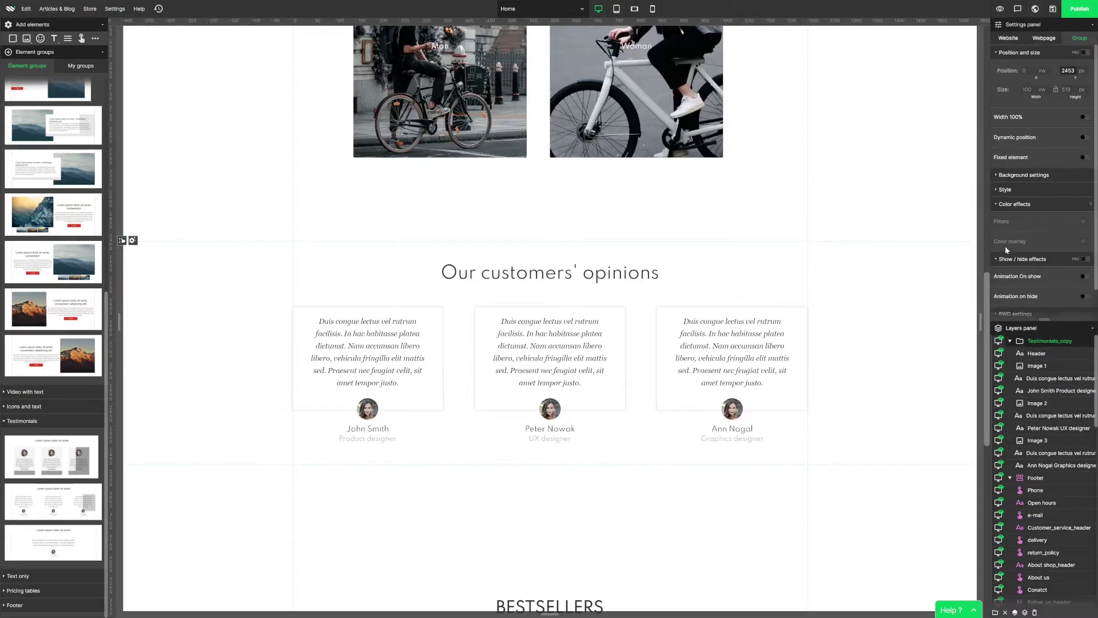
{"action": "scroll", "coordinate": [1050, 235], "scroll_direction": "down", "scroll_amount": 1}
{"action": "left_click", "coordinate": [1085, 260]}
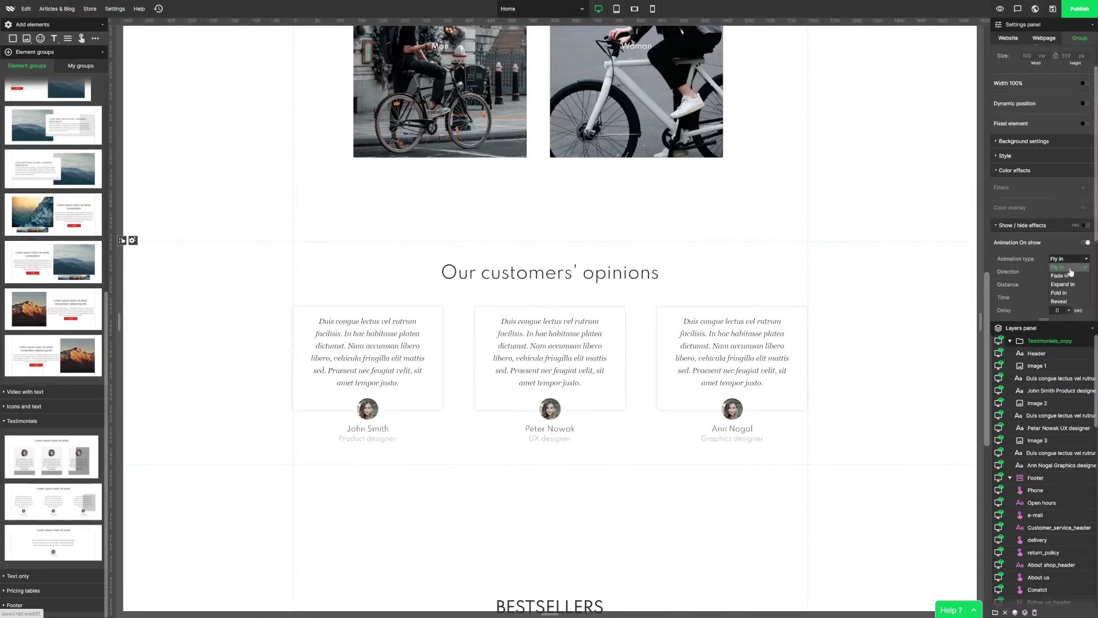
{"action": "left_click", "coordinate": [1066, 287]}
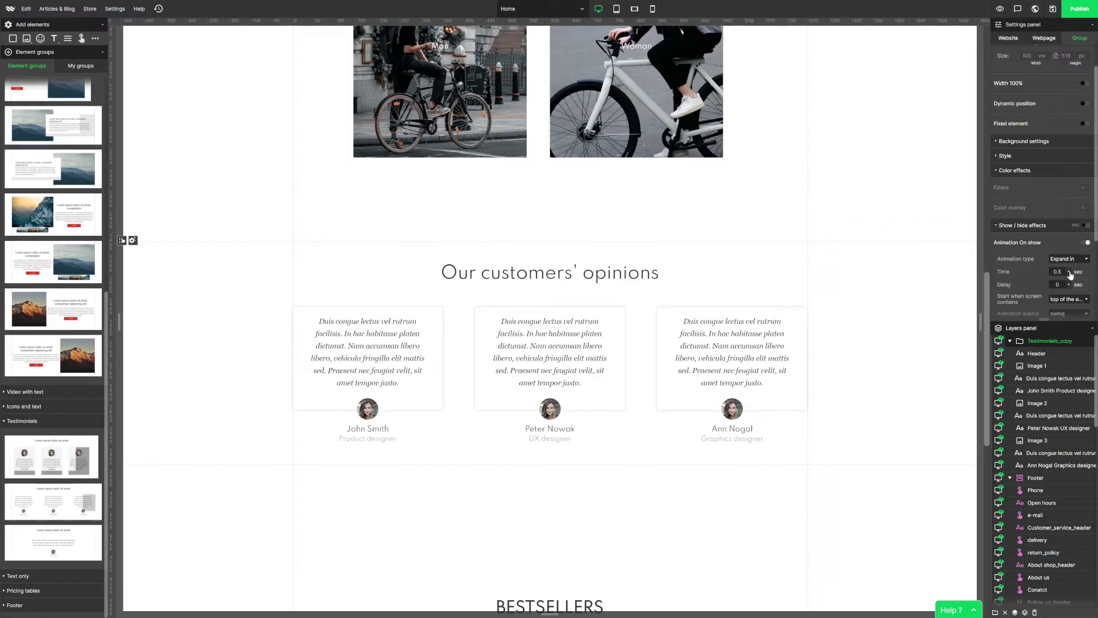
{"action": "left_click_drag", "start_coordinate": [1093, 295], "coordinate": [1092, 291]}
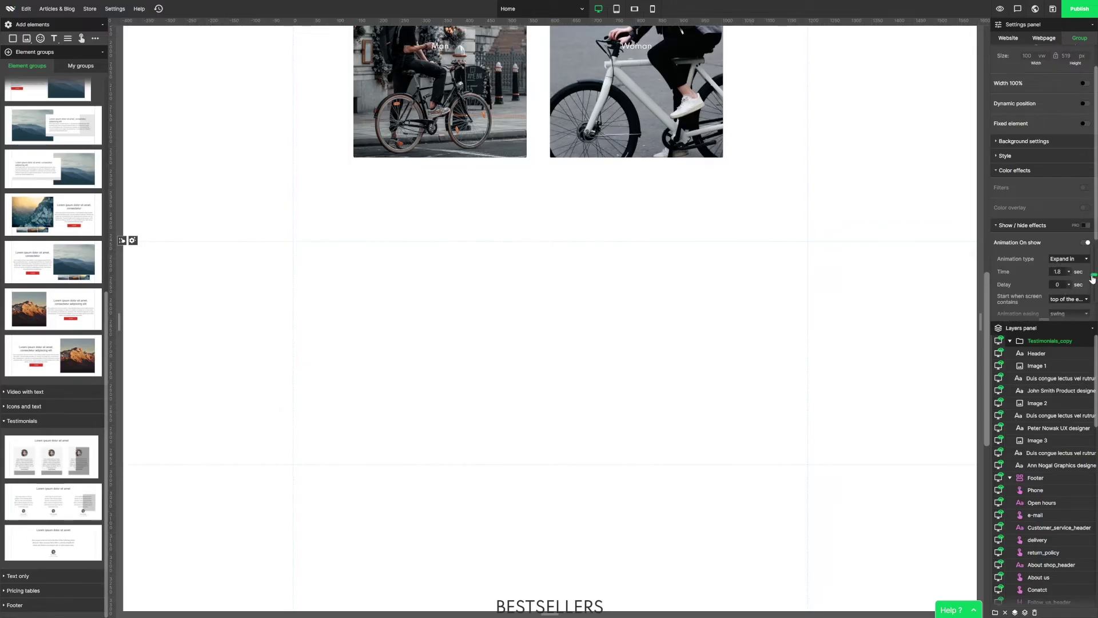
- Set the testimonials group's On show animation easing to ease-out
{"action": "scroll", "coordinate": [1086, 269], "scroll_direction": "down", "scroll_amount": 2}
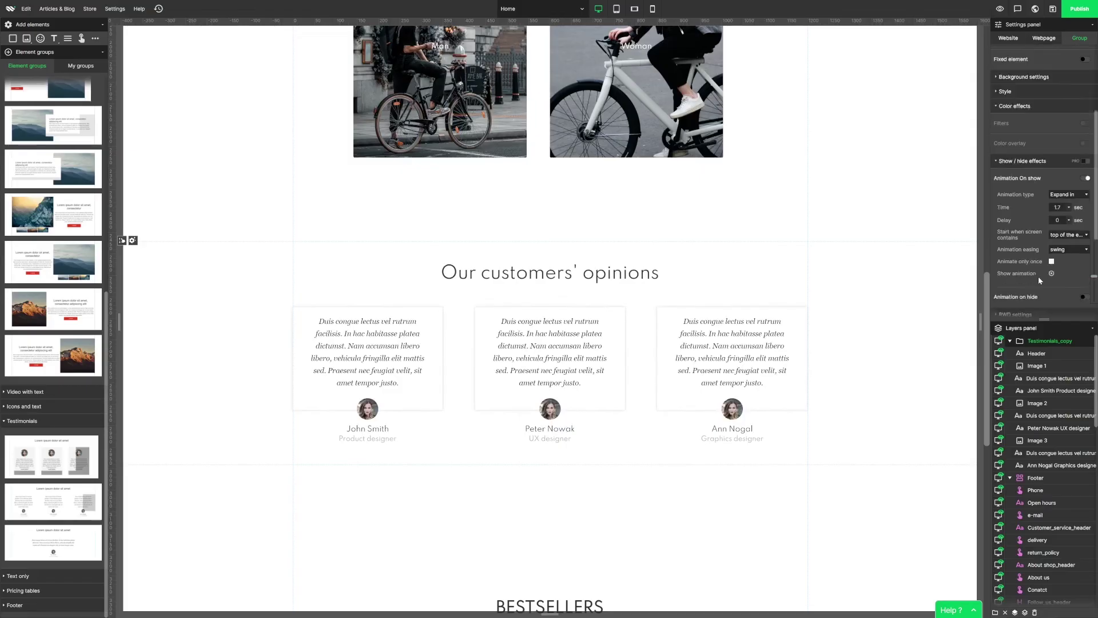
{"action": "left_click", "coordinate": [1086, 251]}
{"action": "left_click", "coordinate": [1061, 283]}
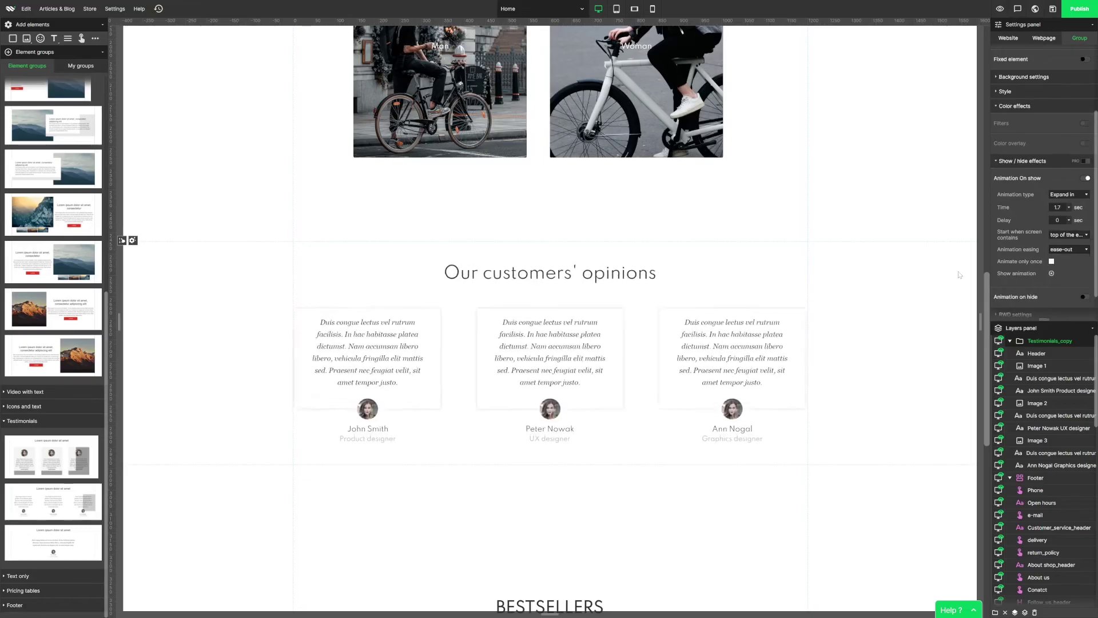
{"action": "left_click", "coordinate": [881, 275]}
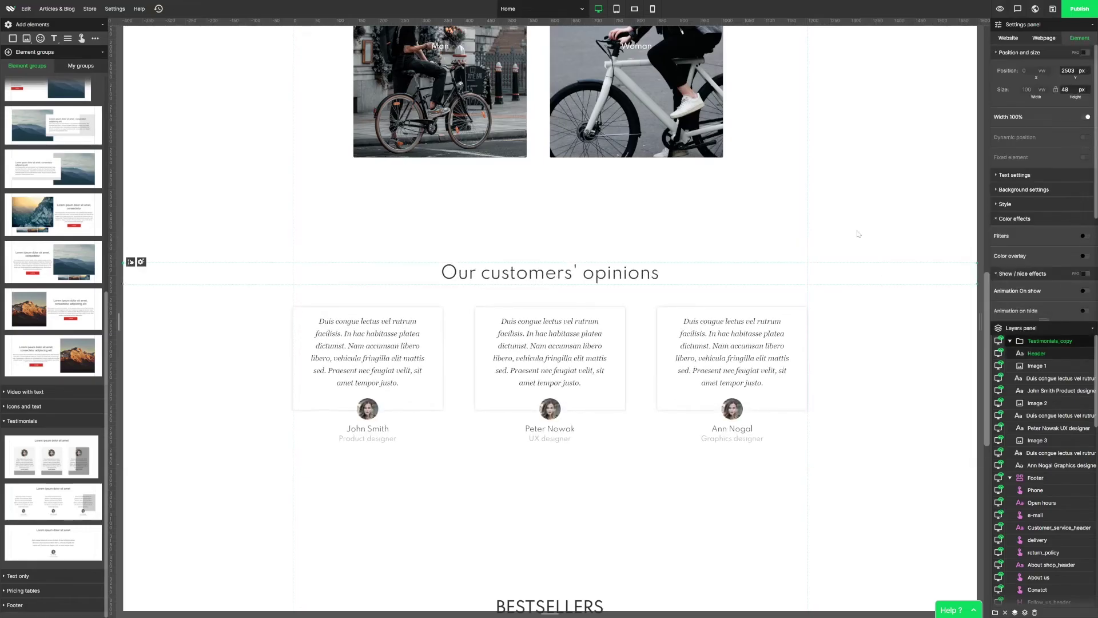
- Add a 100% width rectangle across the testimonials heading and fill it with solid light gray
{"action": "left_click", "coordinate": [13, 38]}
{"action": "left_click_drag", "start_coordinate": [314, 76], "coordinate": [304, 270]}
{"action": "left_click", "coordinate": [1084, 117]}
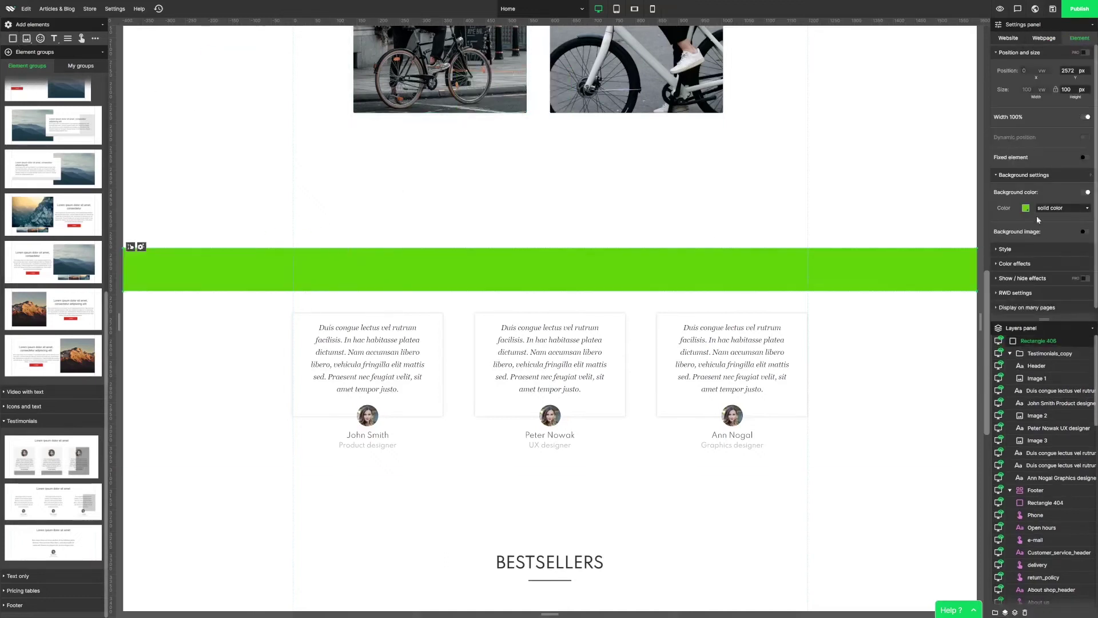
{"action": "left_click", "coordinate": [1025, 208]}
{"action": "left_click", "coordinate": [943, 313]}
{"action": "left_click", "coordinate": [1084, 286]}
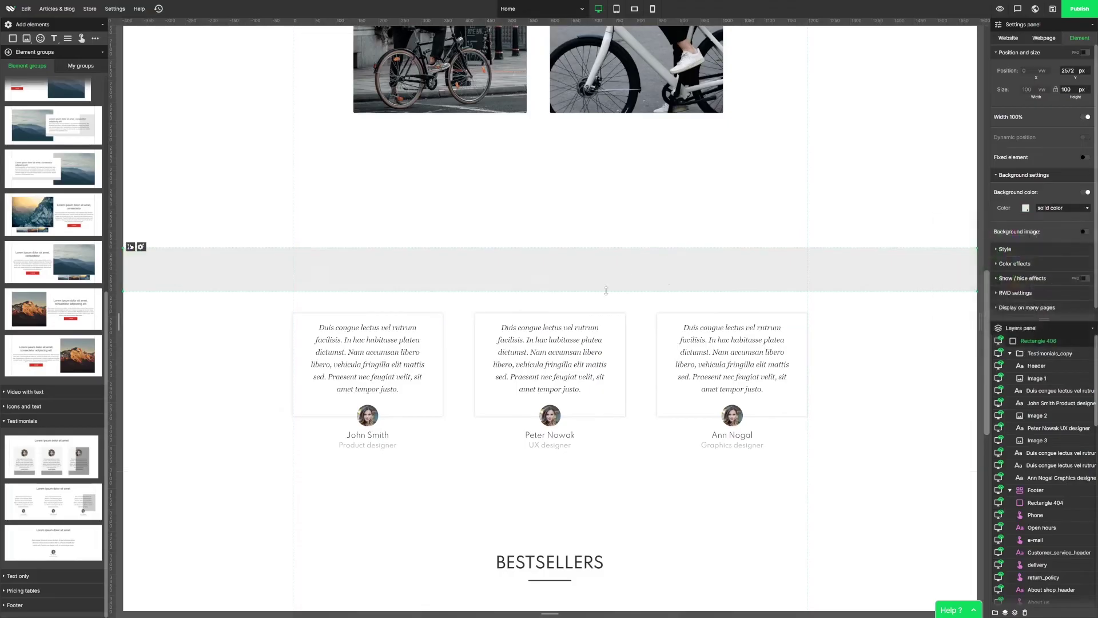
- Extend the gray rectangle's height to below the testimonials and place its layer behind the testimonials group
{"action": "left_click_drag", "start_coordinate": [606, 291], "coordinate": [572, 509]}
{"action": "left_click_drag", "start_coordinate": [1026, 343], "coordinate": [1016, 478]}
{"action": "left_click", "coordinate": [960, 298]}
- Replace the phone number in the footer and change the contact e-mail's domain name to bikes
{"action": "scroll", "coordinate": [960, 297], "scroll_direction": "down", "scroll_amount": 9}
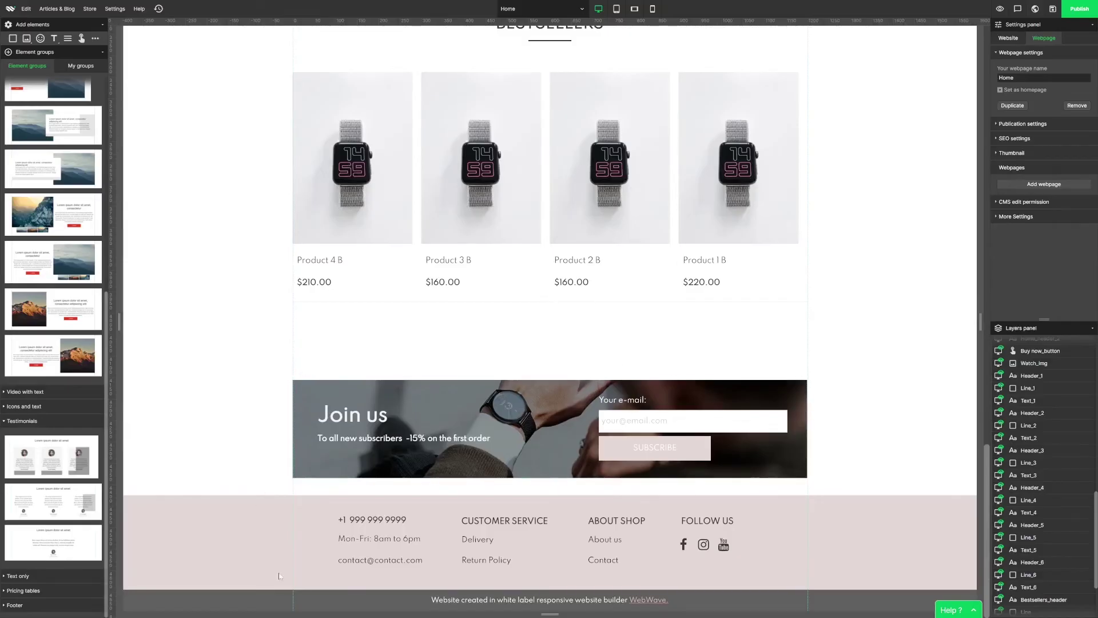
{"action": "left_click", "coordinate": [846, 540]}
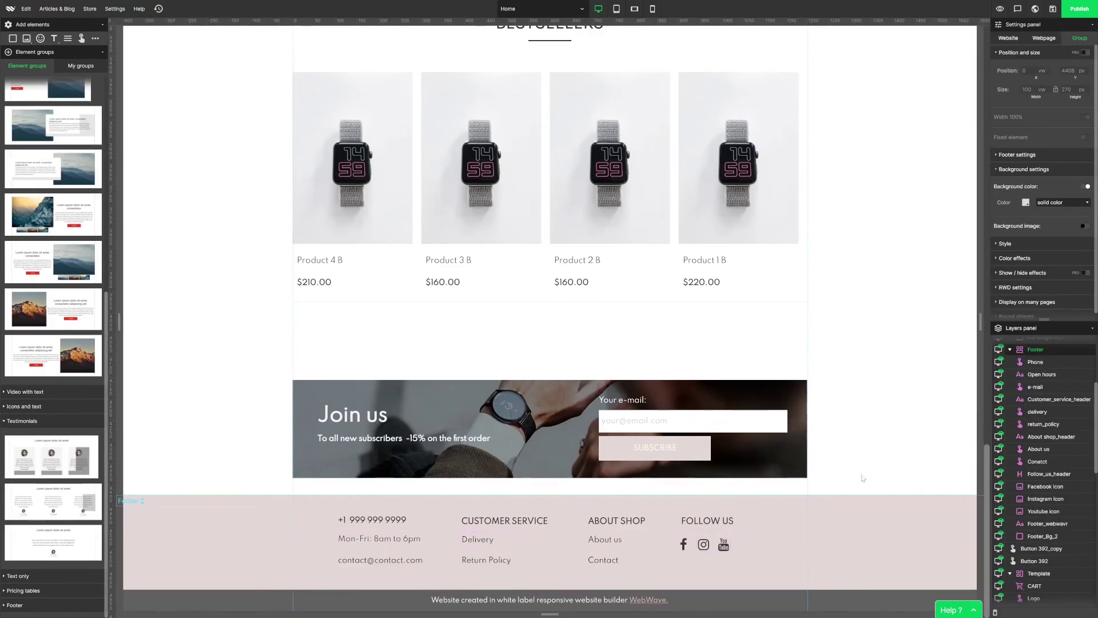
{"action": "left_click", "coordinate": [389, 521]}
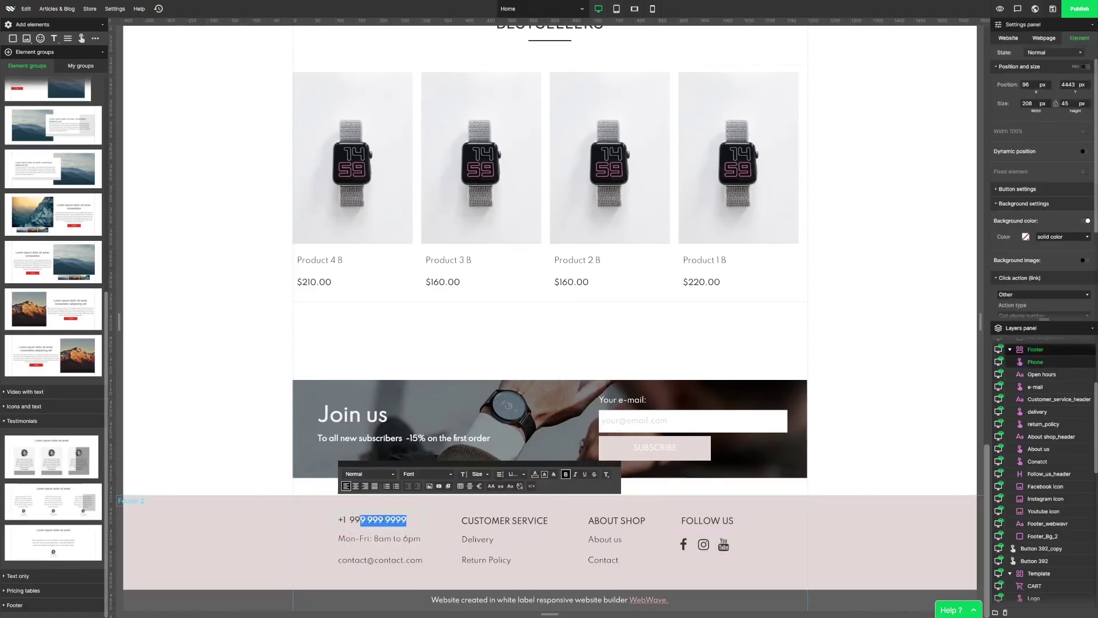
{"action": "left_click", "coordinate": [404, 563]}
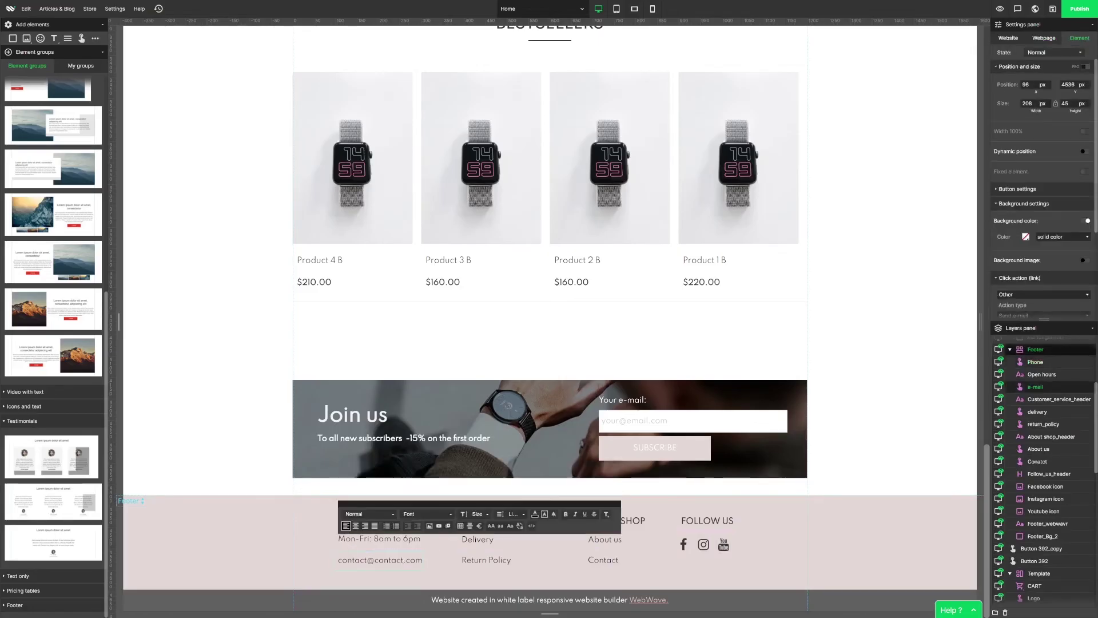
{"action": "type", "text": "bikes"}
{"action": "left_click", "coordinate": [233, 448]}
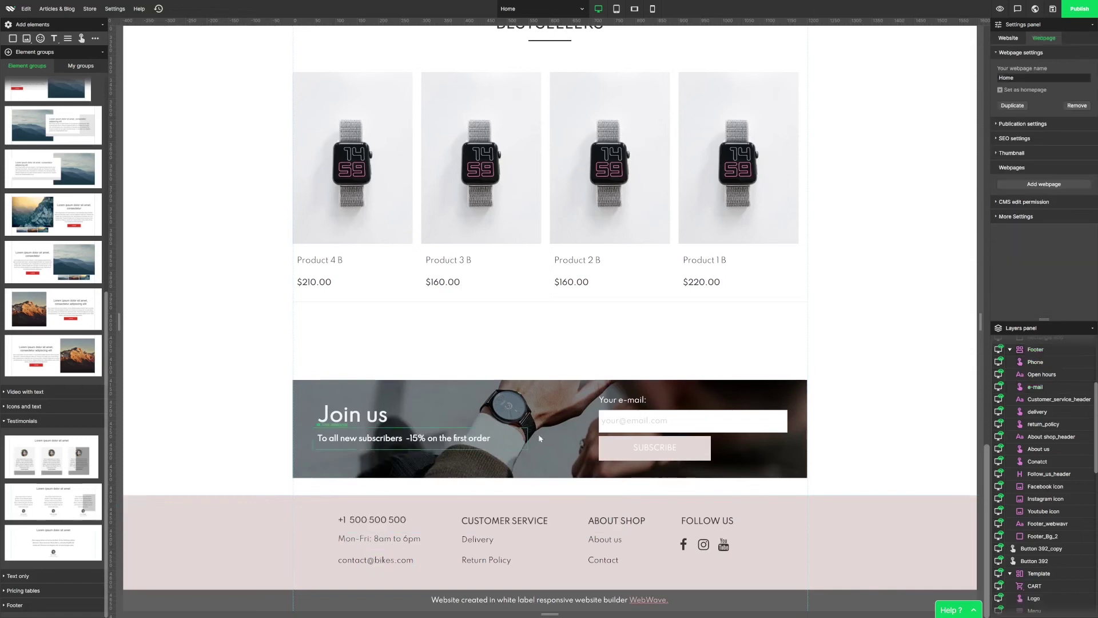
- Publish the website and review the live Home page from the hero banner down to the customers' opinions section
{"action": "scroll", "coordinate": [989, 476], "scroll_direction": "up", "scroll_amount": 15}
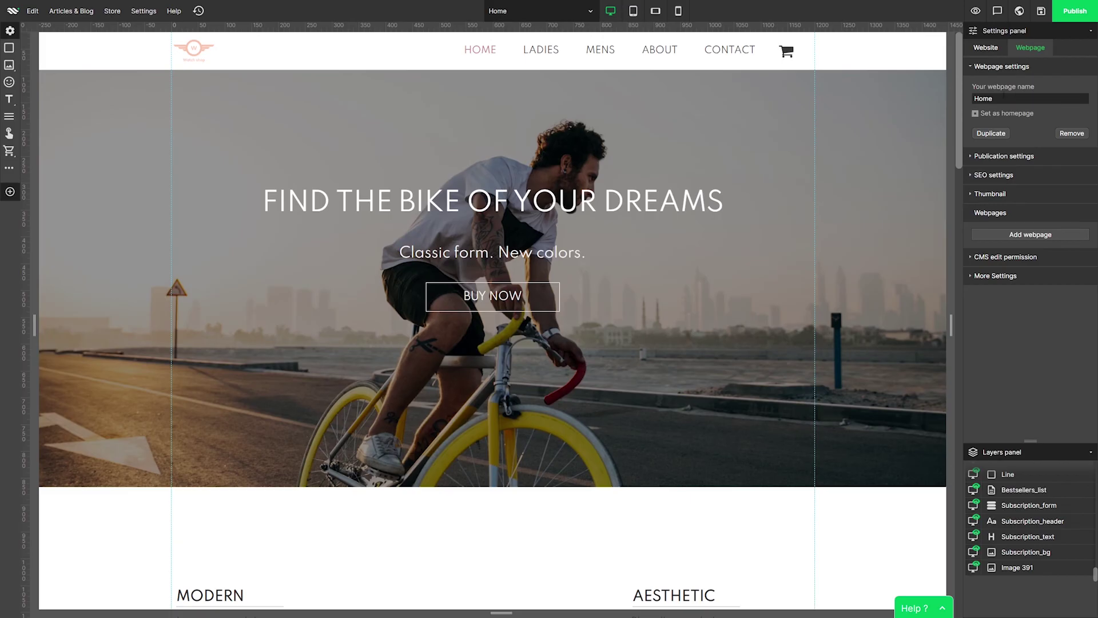
{"action": "left_click", "coordinate": [1076, 13]}
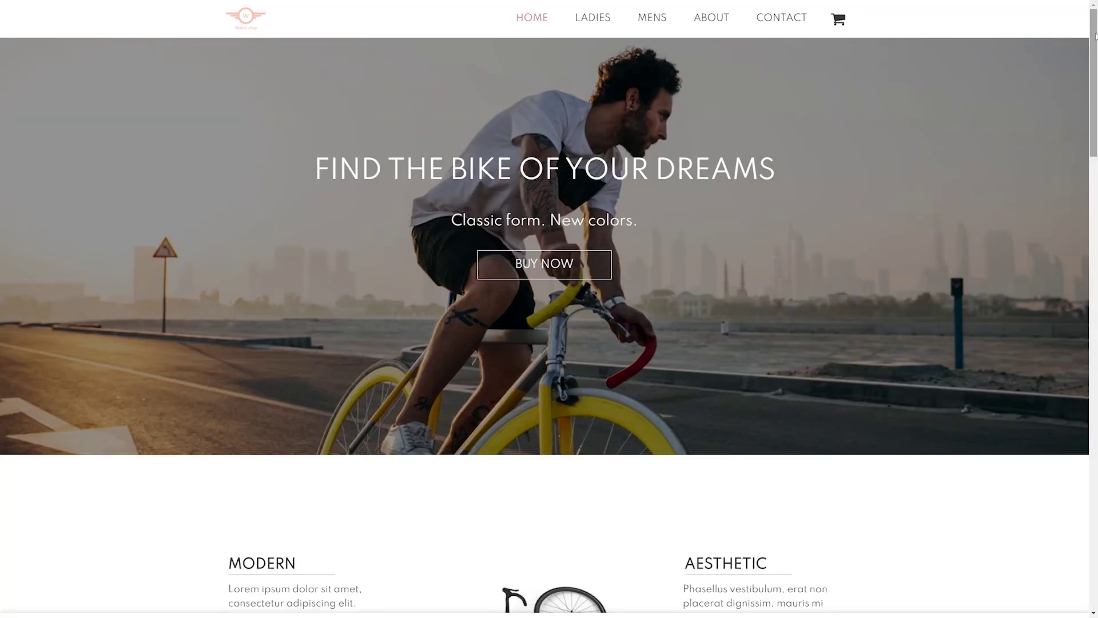
{"action": "mouse_move", "coordinate": [1094, 36]}
{"action": "left_mouse_down"}
{"action": "mouse_move", "coordinate": [1091, 91]}
{"action": "mouse_move", "coordinate": [1095, 25]}
{"action": "left_mouse_up"}
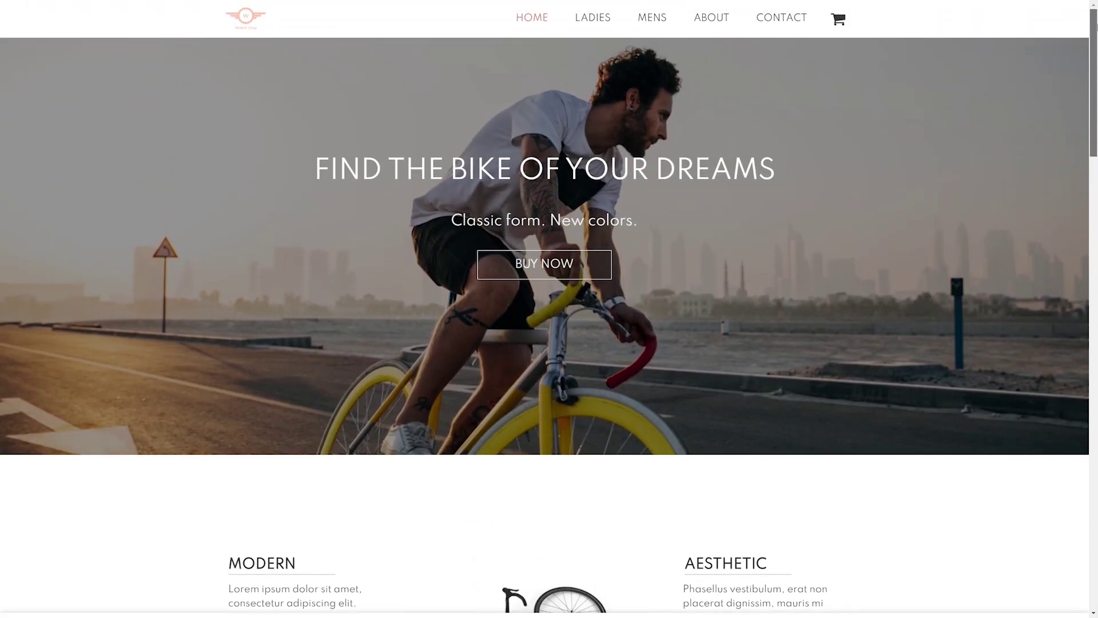
{"action": "left_click_drag", "start_coordinate": [1094, 66], "coordinate": [1075, 189]}
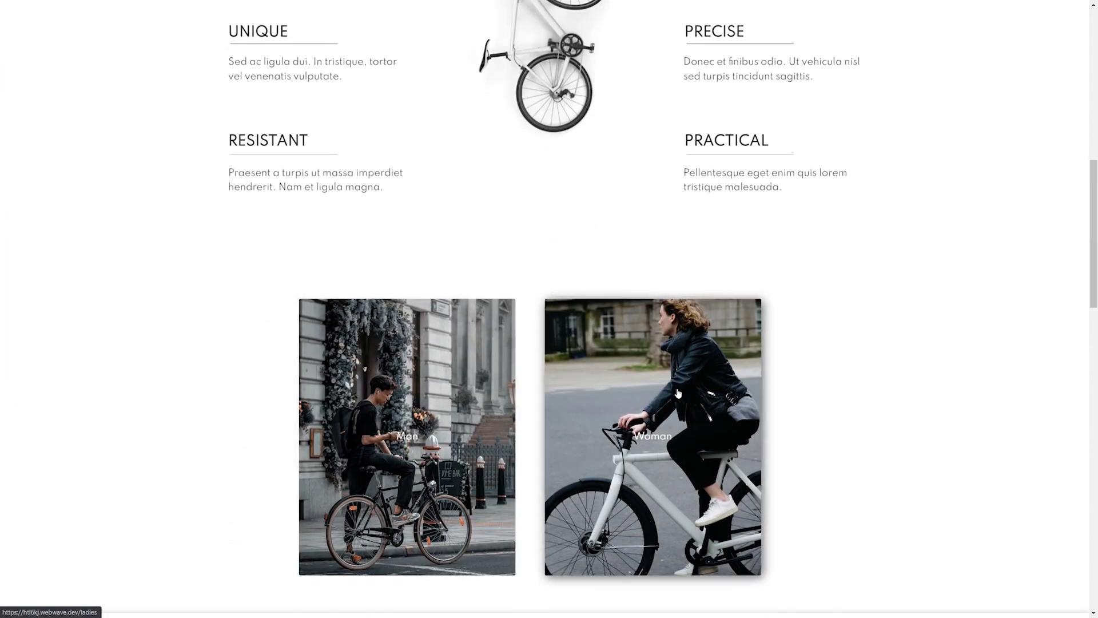
{"action": "left_click_drag", "start_coordinate": [1092, 190], "coordinate": [1078, 322]}
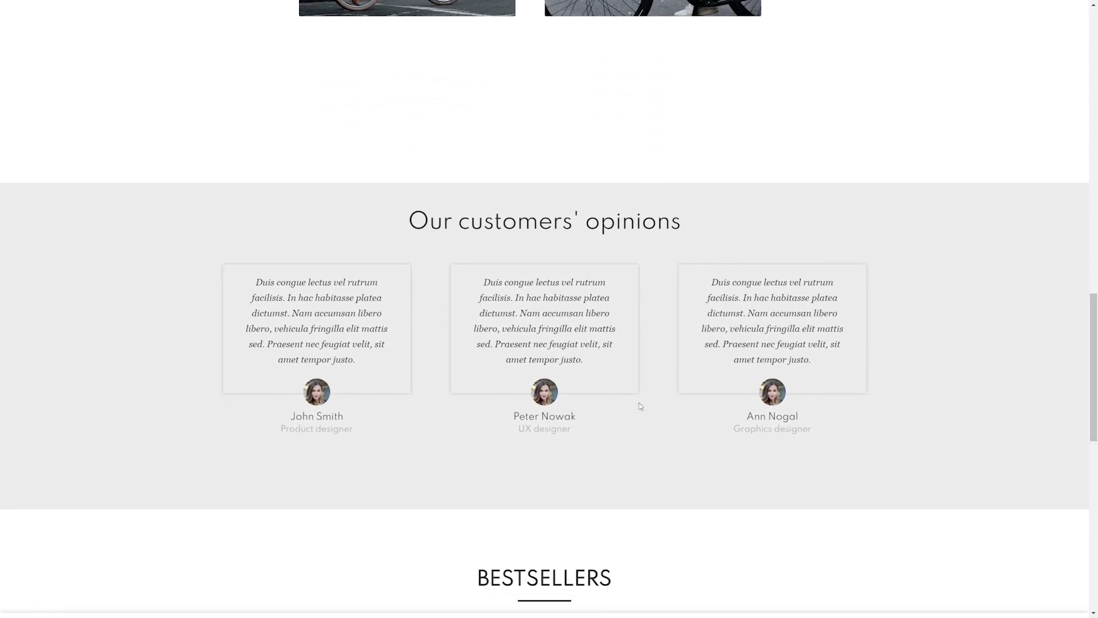